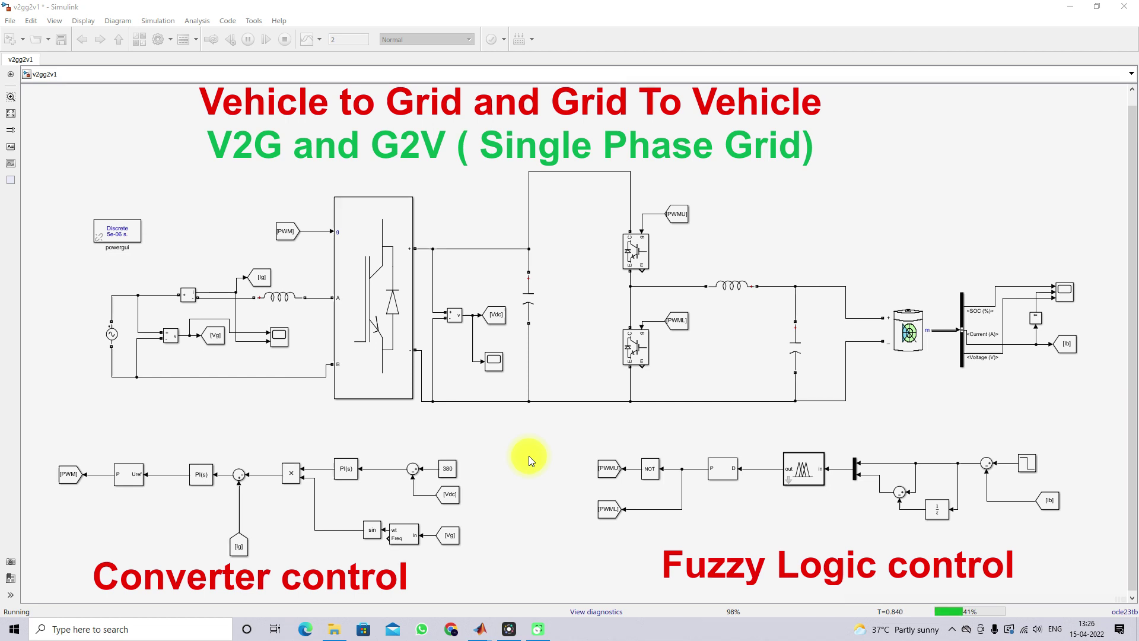
- Inspect the peak amplitude and frequency settings of the AC Voltage Source block
double_click(111, 335)
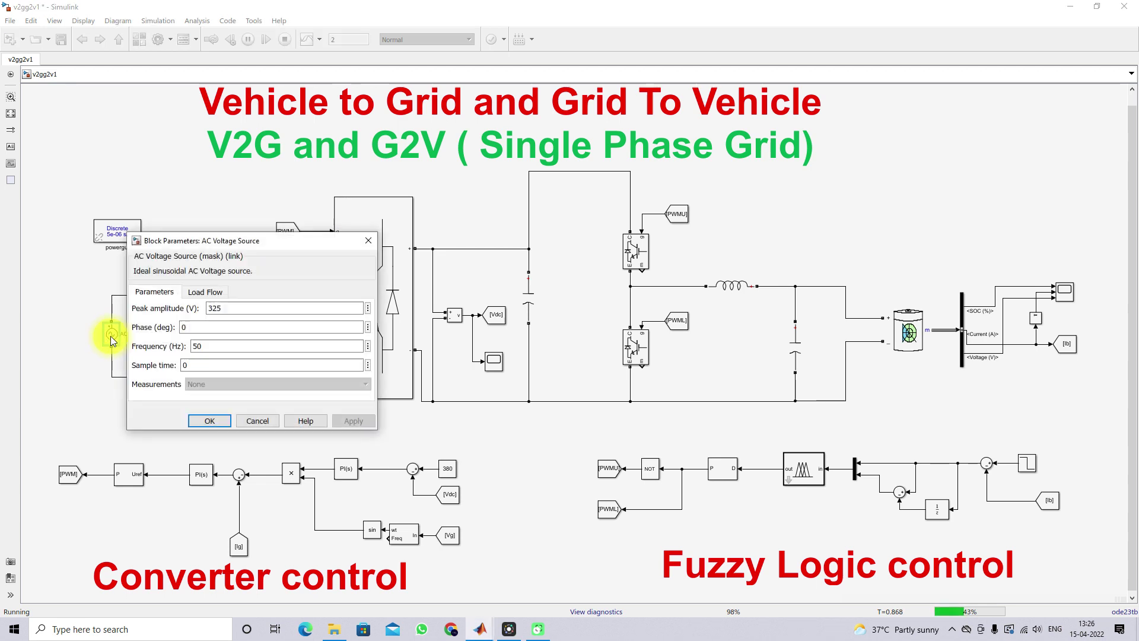
double_click(236, 308)
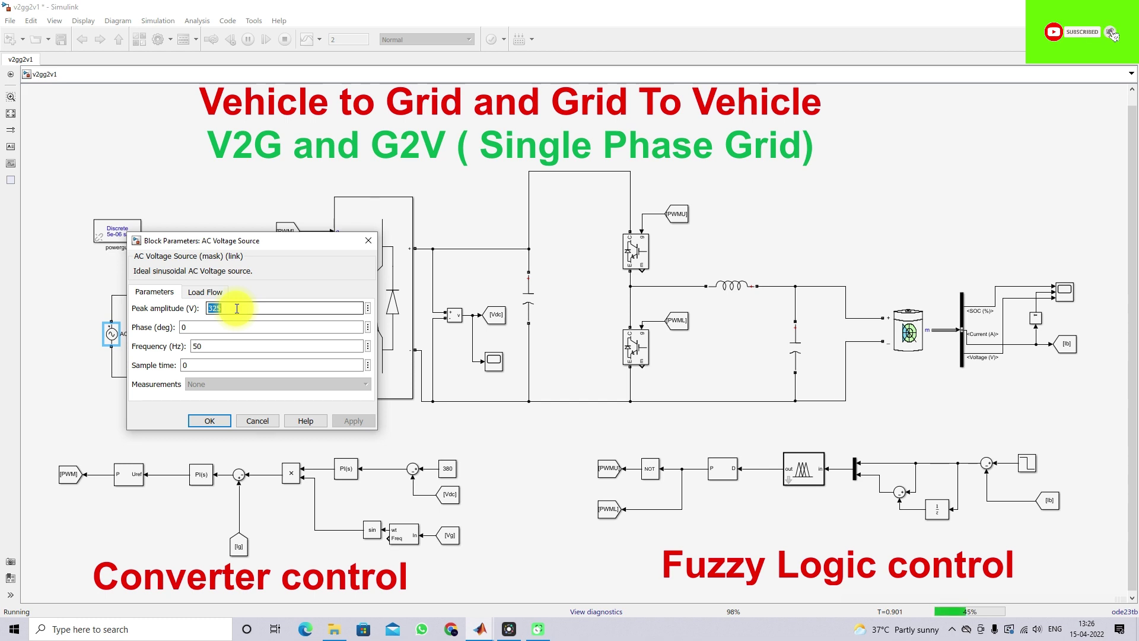
double_click(214, 346)
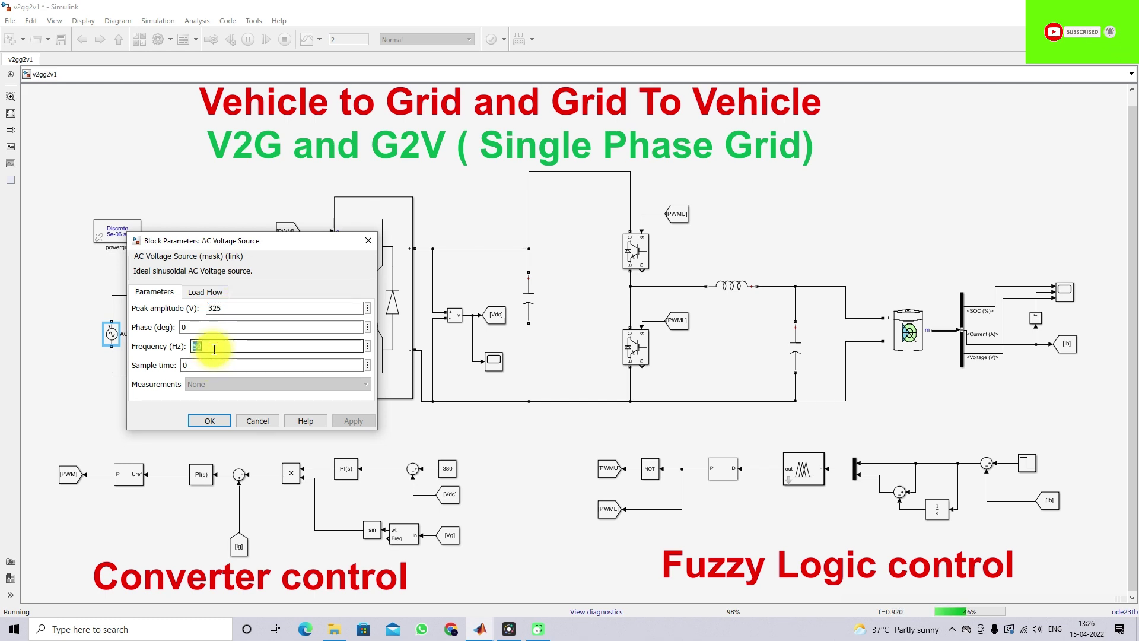
left_click(209, 418)
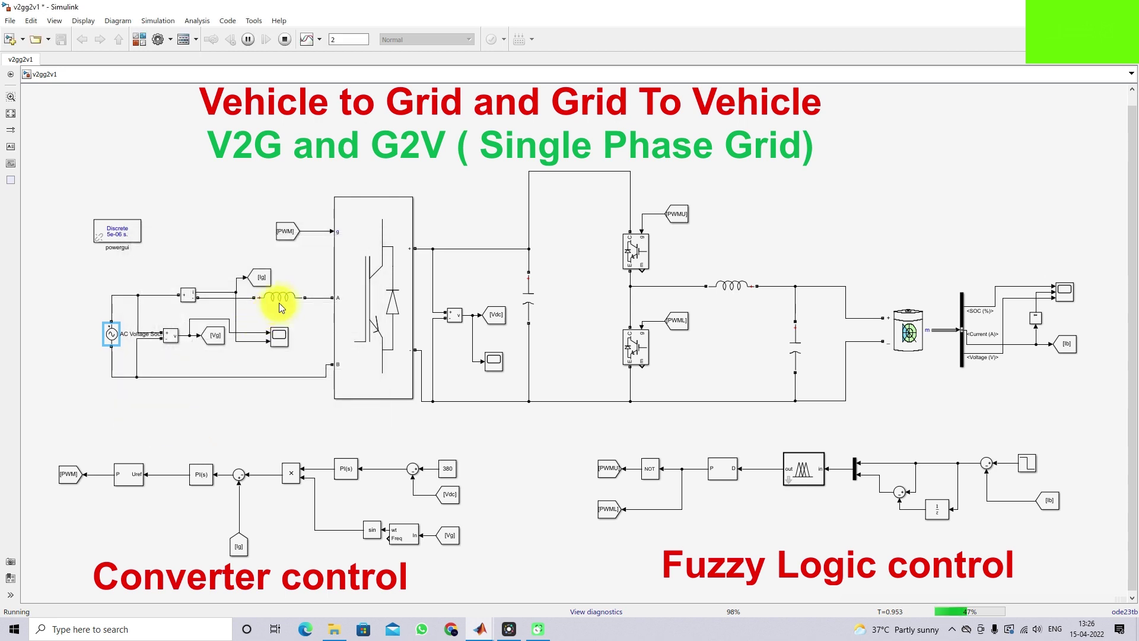
- Inspect the grid-side inductor's inductance, and select the Universal Bridge and the DC-link capacitor to identify them
double_click(280, 301)
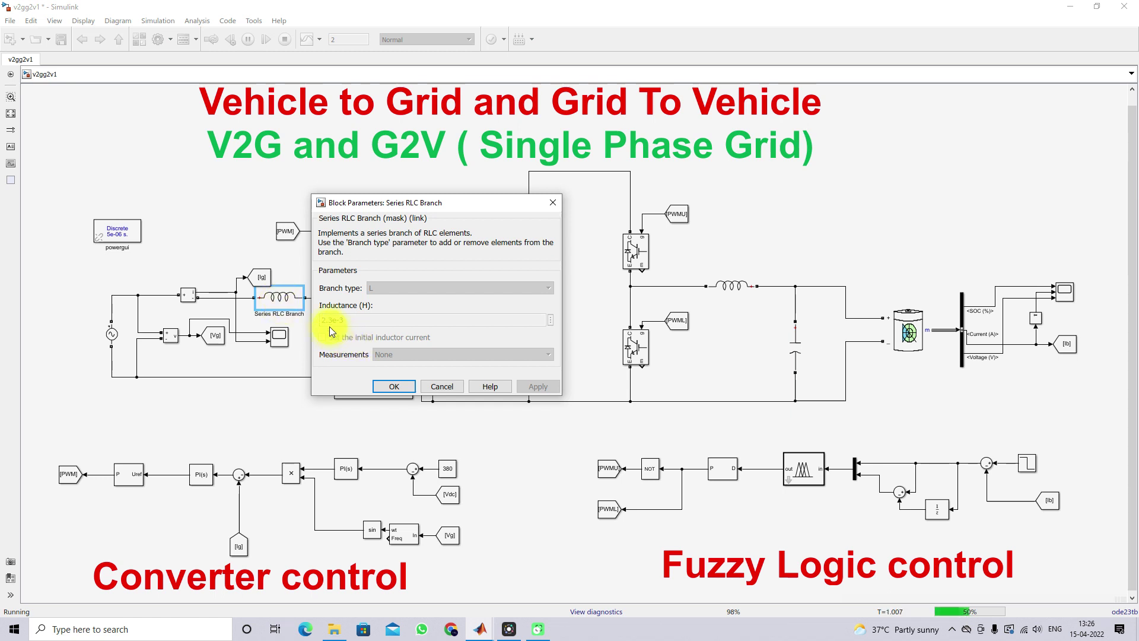
left_click(389, 384)
left_click(389, 304)
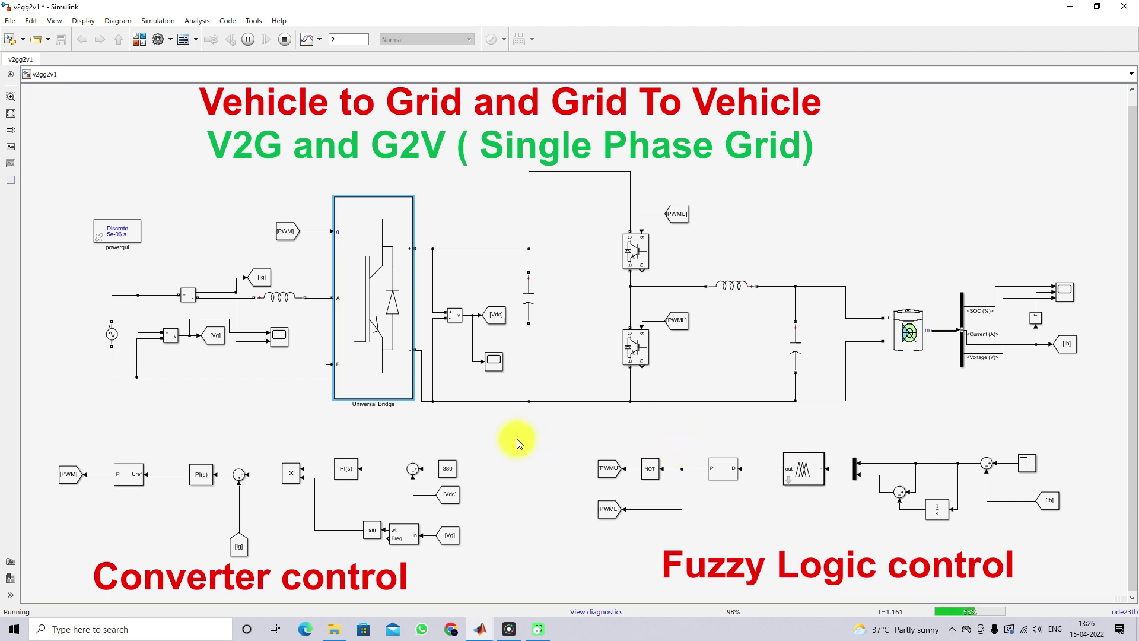
left_click(528, 304)
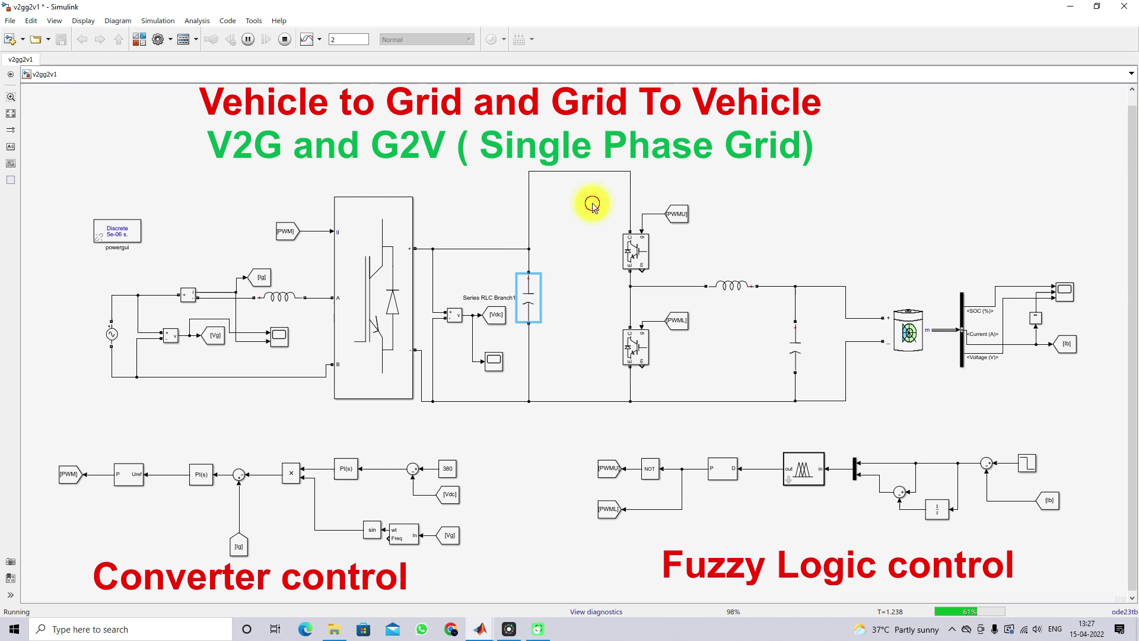
left_click(597, 278)
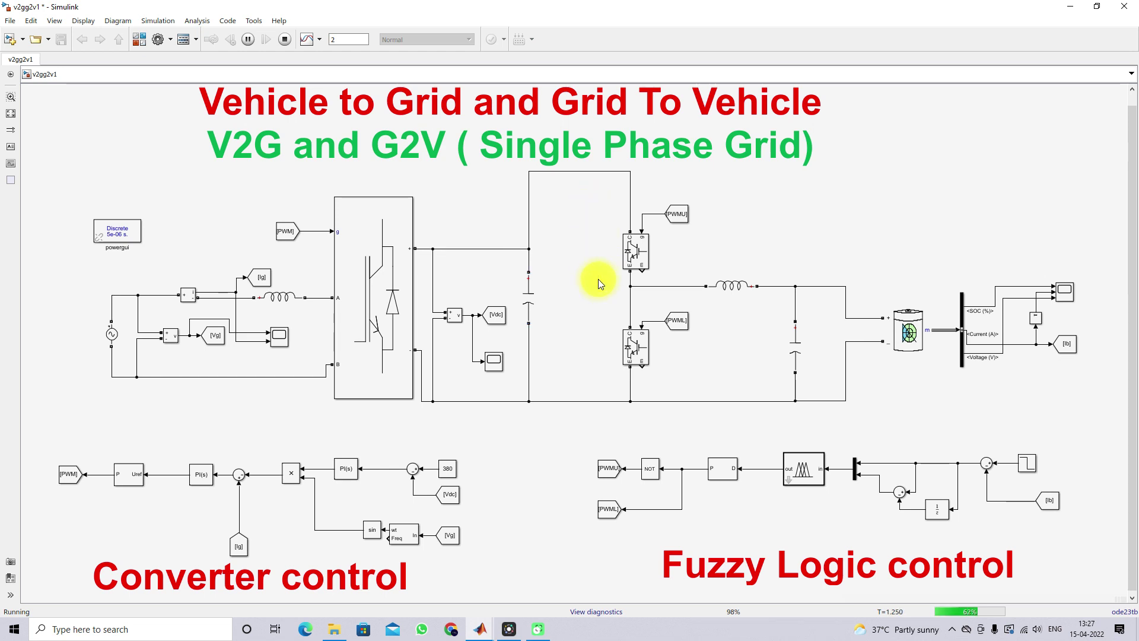
- Outline the bidirectional DC-DC converter with the red screen pen, tick its inductor and capacitor, and clear the marks
key("F8")
mouse_move(594, 214)
left_mouse_down()
mouse_move(608, 426)
mouse_move(808, 415)
mouse_move(806, 223)
mouse_move(589, 206)
left_mouse_up()
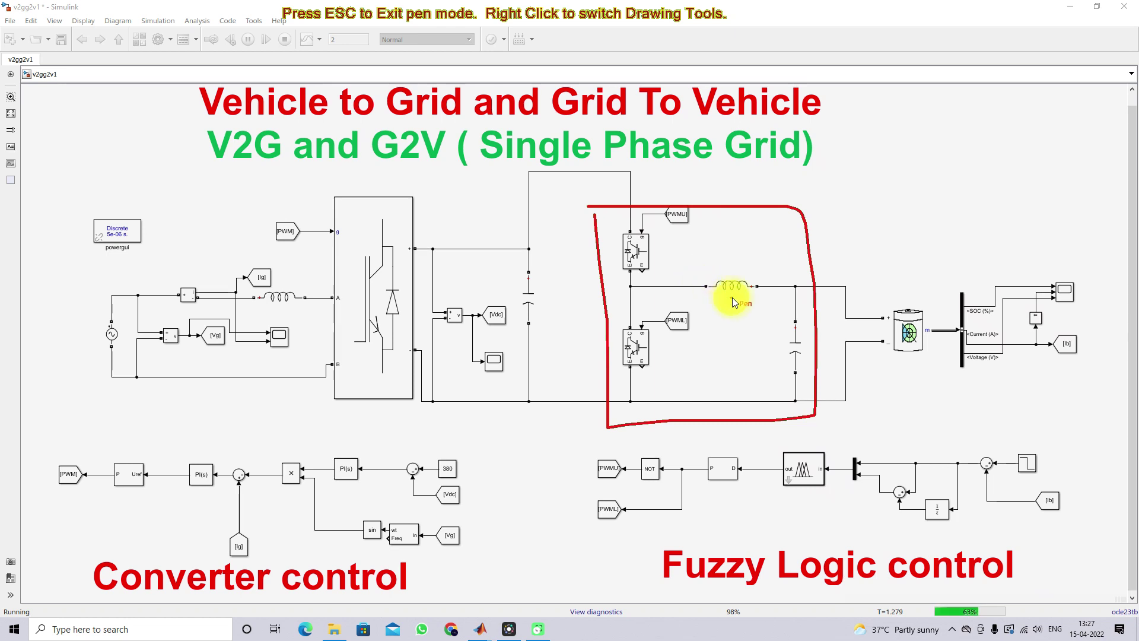
left_click_drag(733, 289, 758, 275)
left_click_drag(774, 342, 809, 345)
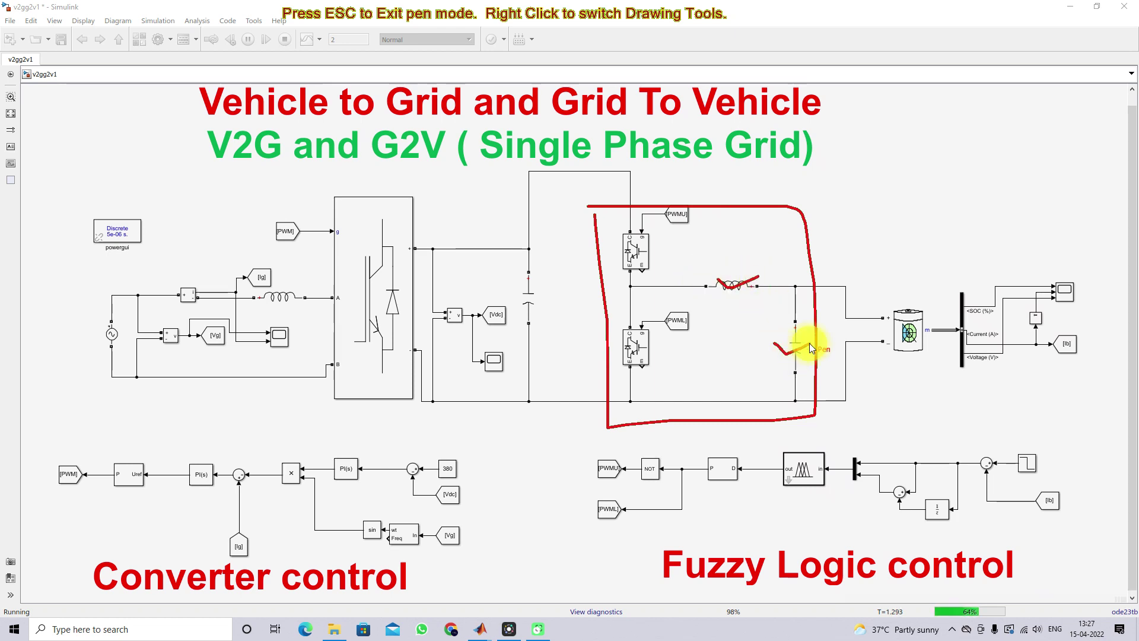
key("Escape")
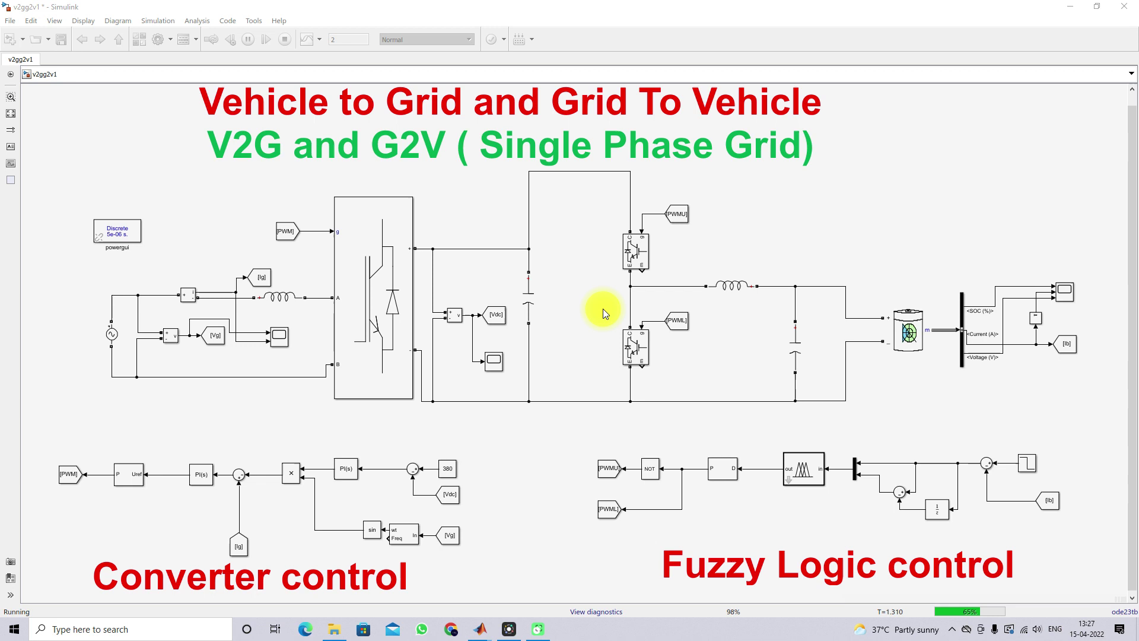
- Inspect the Battery block's rated capacity and initial state-of-charge, and close its parameters
double_click(907, 331)
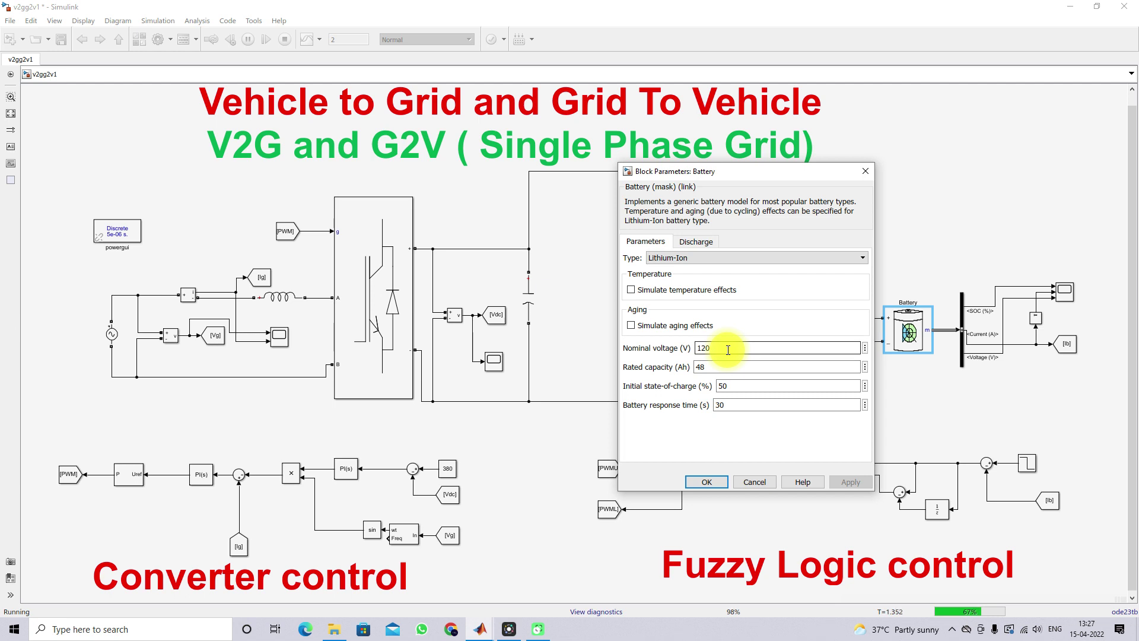
double_click(716, 367)
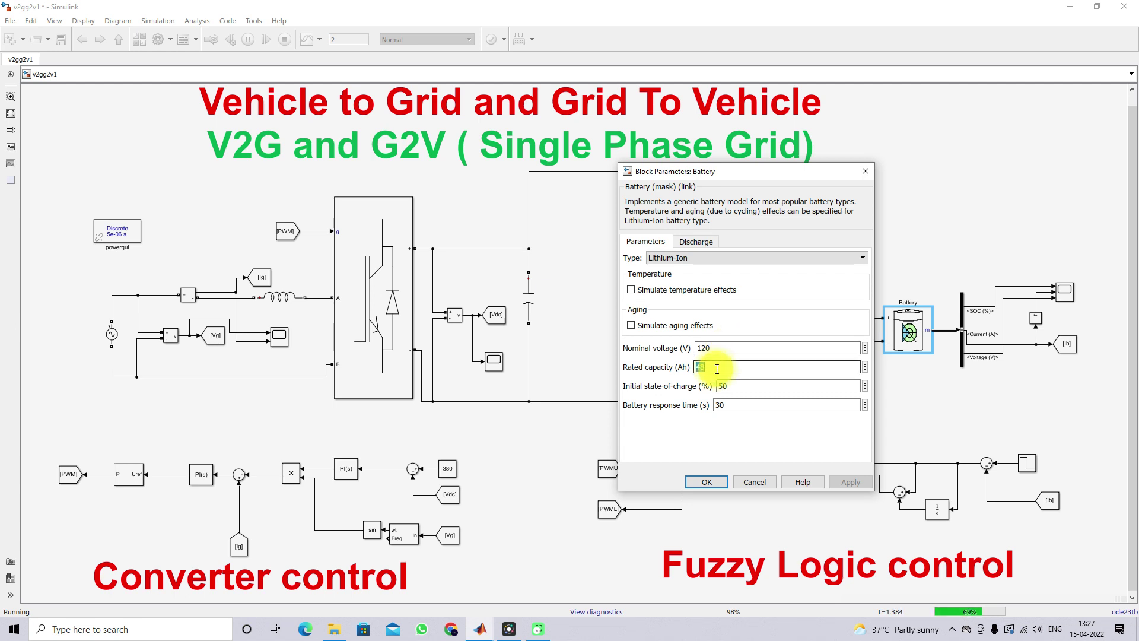
double_click(735, 386)
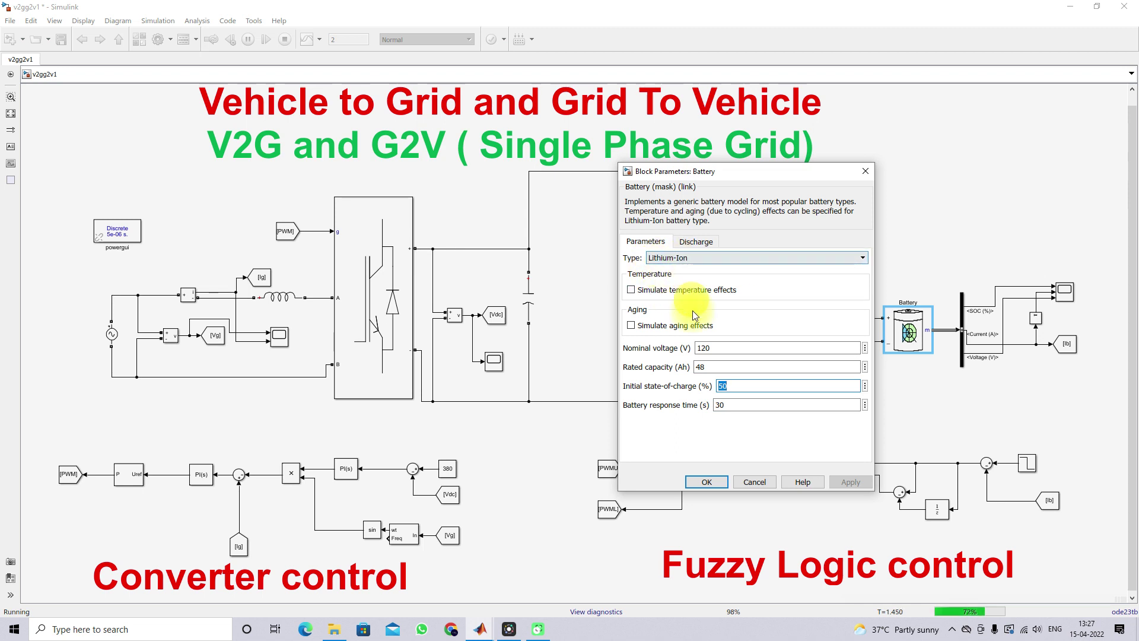
left_click(714, 481)
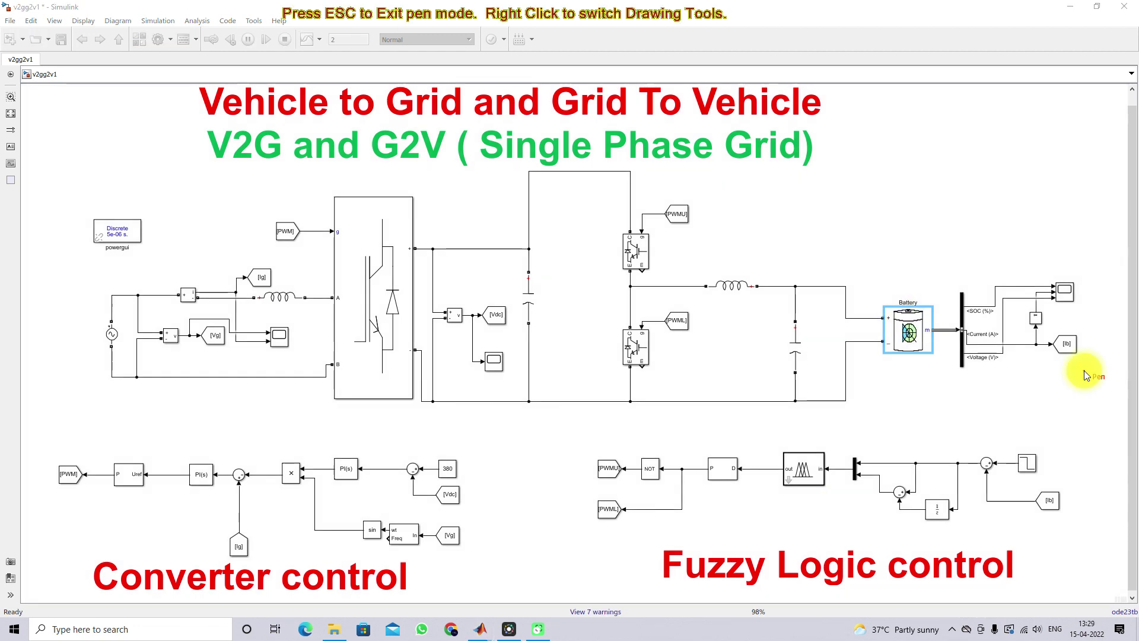
- Circle the battery's [Ib] tag and the step reference block in red, and mark plus and minus signs beside the reference
mouse_move(1042, 358)
left_mouse_down()
mouse_move(1074, 331)
mouse_move(1031, 354)
mouse_move(1041, 359)
left_mouse_up()
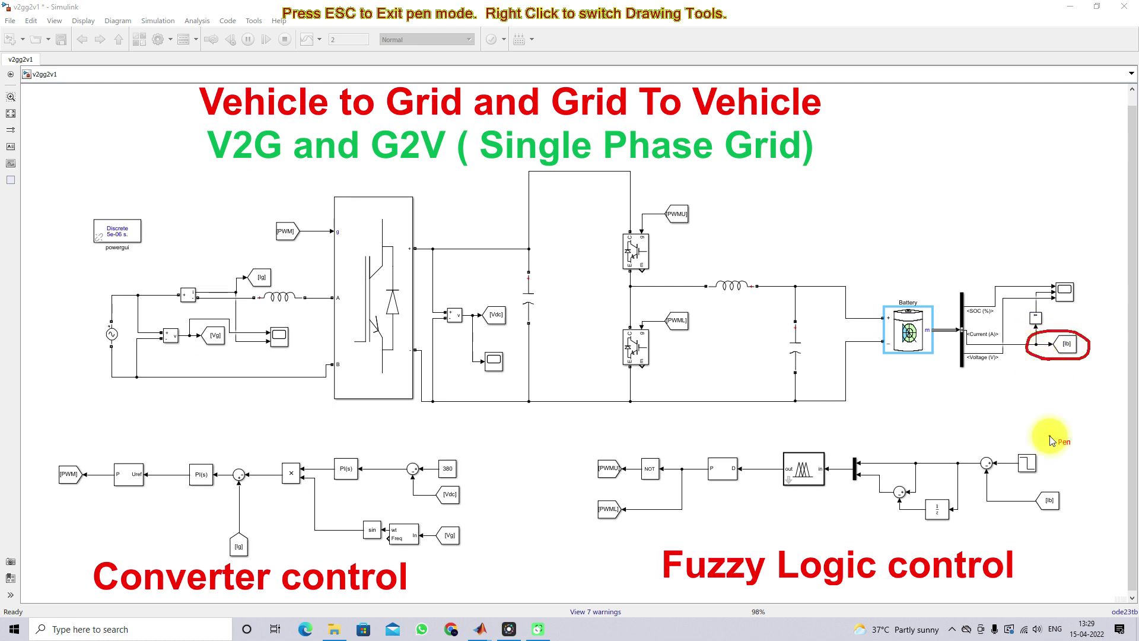
mouse_move(1034, 446)
left_mouse_down()
mouse_move(1016, 441)
mouse_move(1005, 471)
mouse_move(1027, 477)
mouse_move(1040, 461)
left_mouse_up()
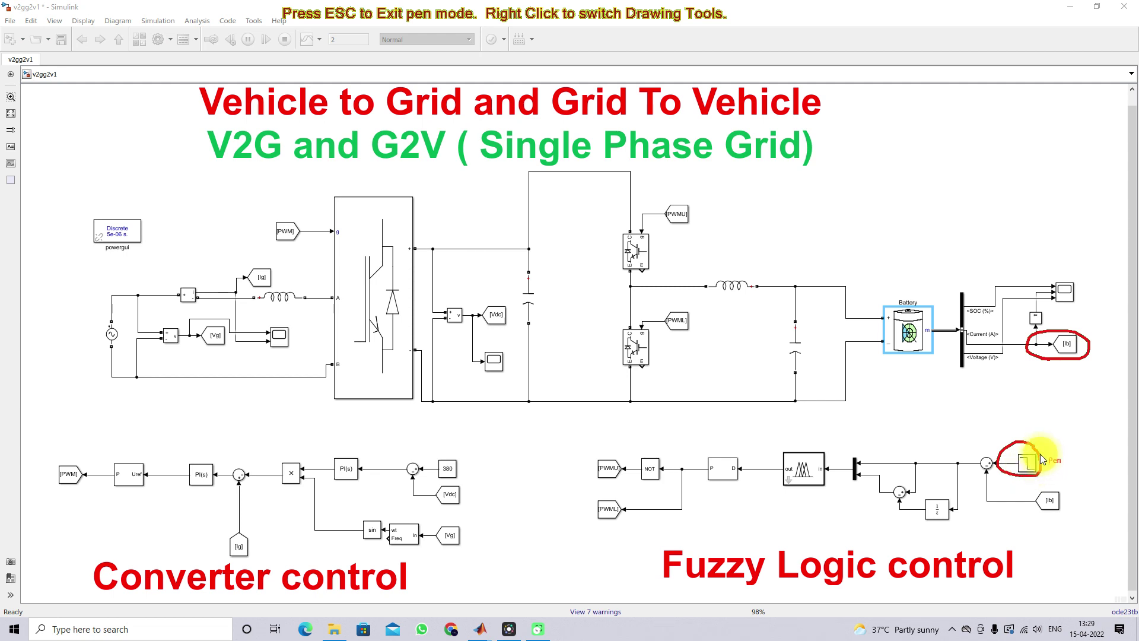
mouse_move(1042, 435)
left_mouse_down()
mouse_move(1059, 435)
mouse_move(1051, 451)
left_mouse_up()
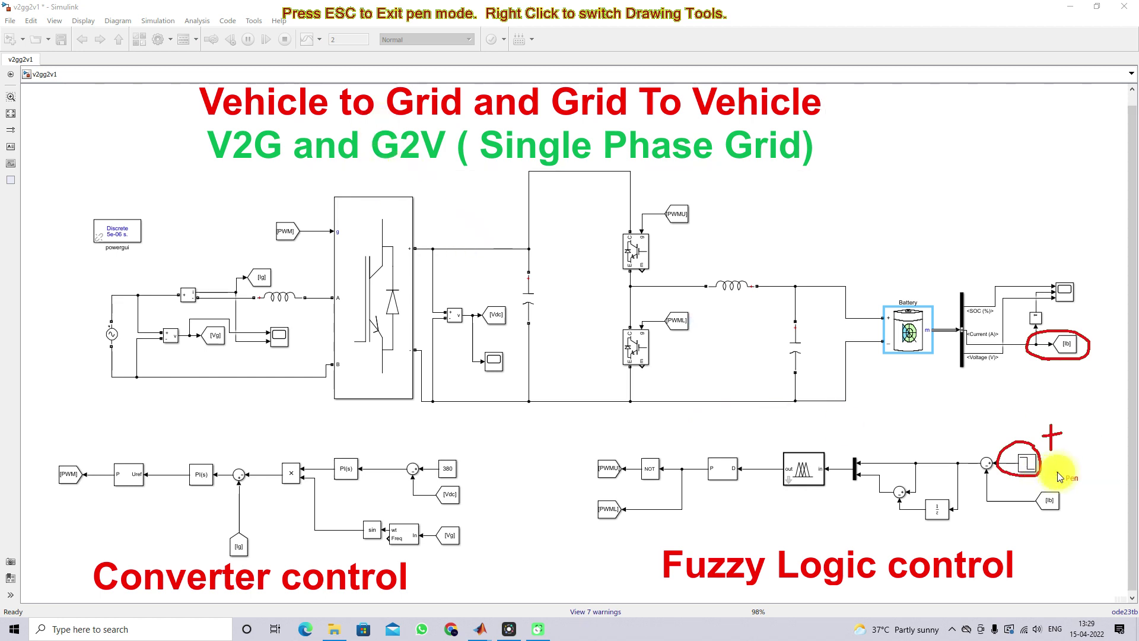
left_click_drag(1059, 470, 1060, 469)
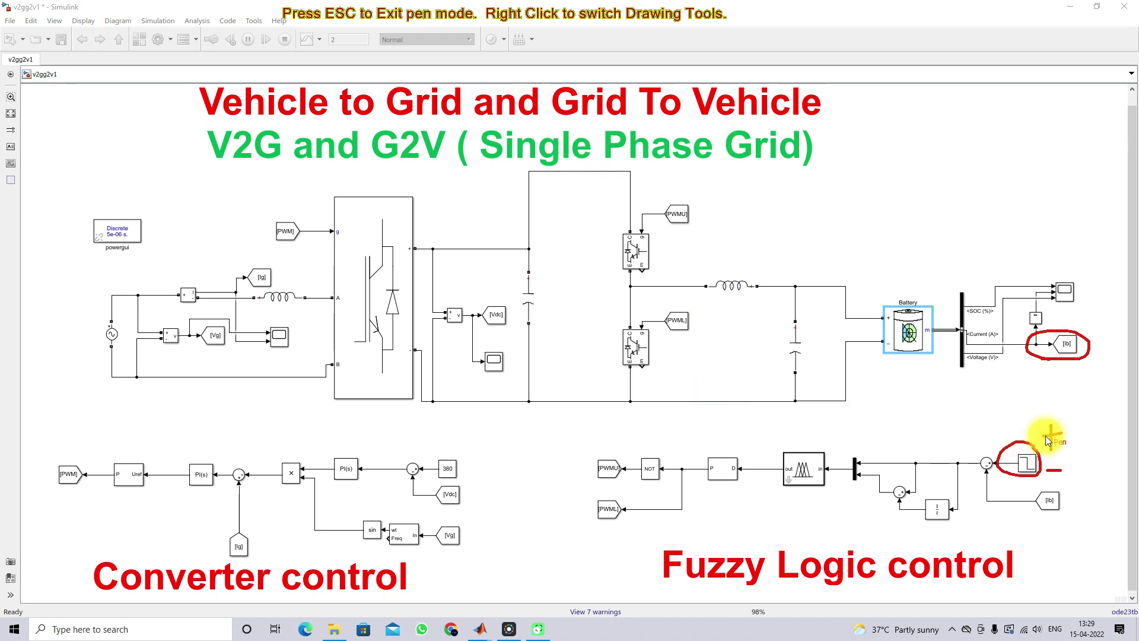
- Draw arrows for power flow from battery to grid and from grid to battery, and erase all the pen marks
mouse_move(932, 368)
left_mouse_down()
mouse_move(265, 355)
mouse_move(283, 367)
left_mouse_up()
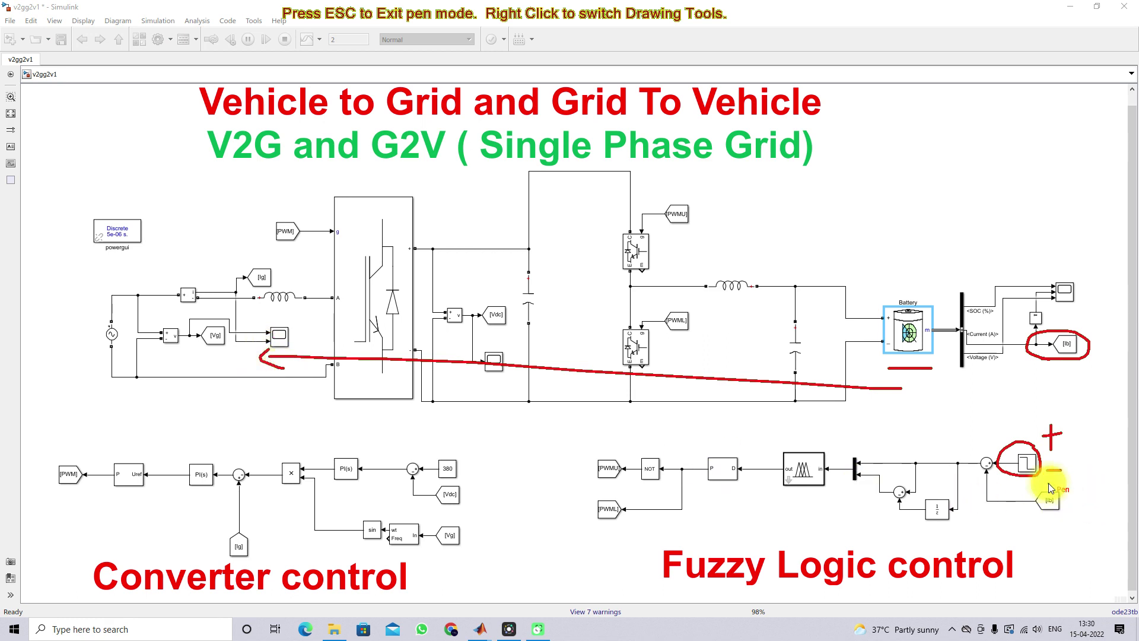
left_click_drag(1047, 480, 1063, 480)
mouse_move(172, 265)
left_mouse_down()
mouse_move(454, 295)
mouse_move(892, 295)
left_mouse_up()
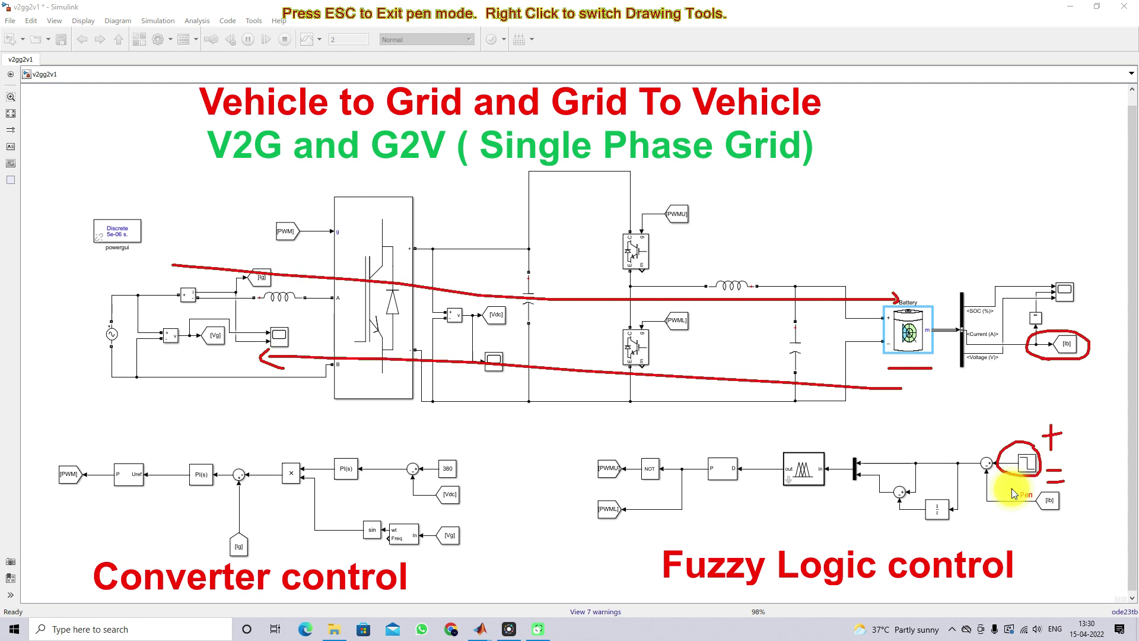
key("e")
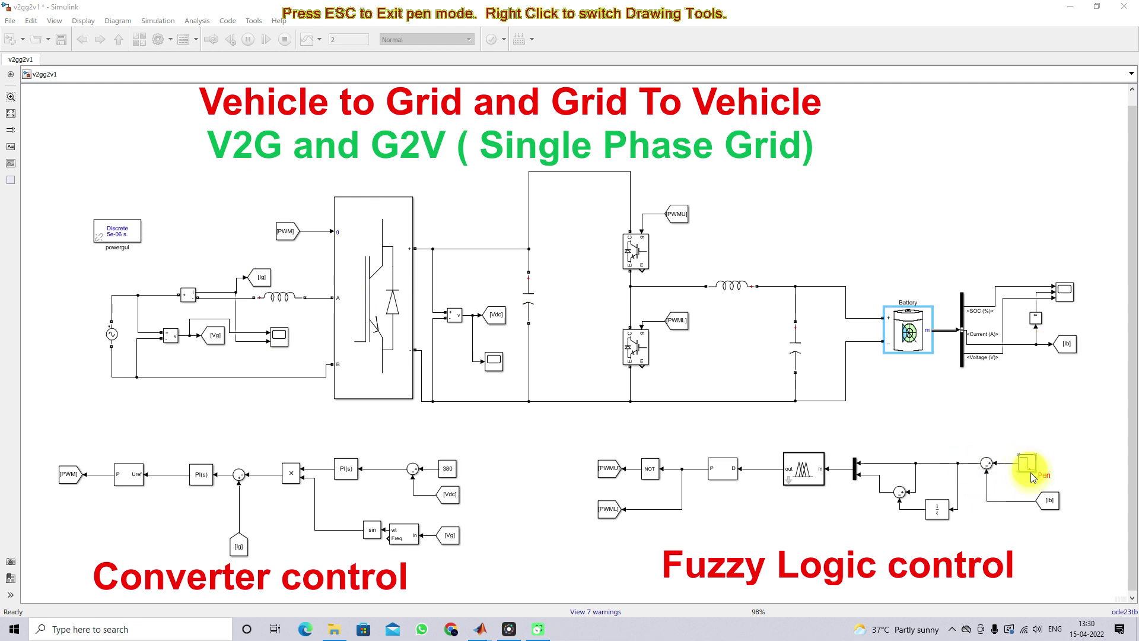
- Tick the step reference and [Ib] blocks in the fuzzy control loop, and mark the two signals feeding the mux with arrows
left_click_drag(1014, 460, 1039, 445)
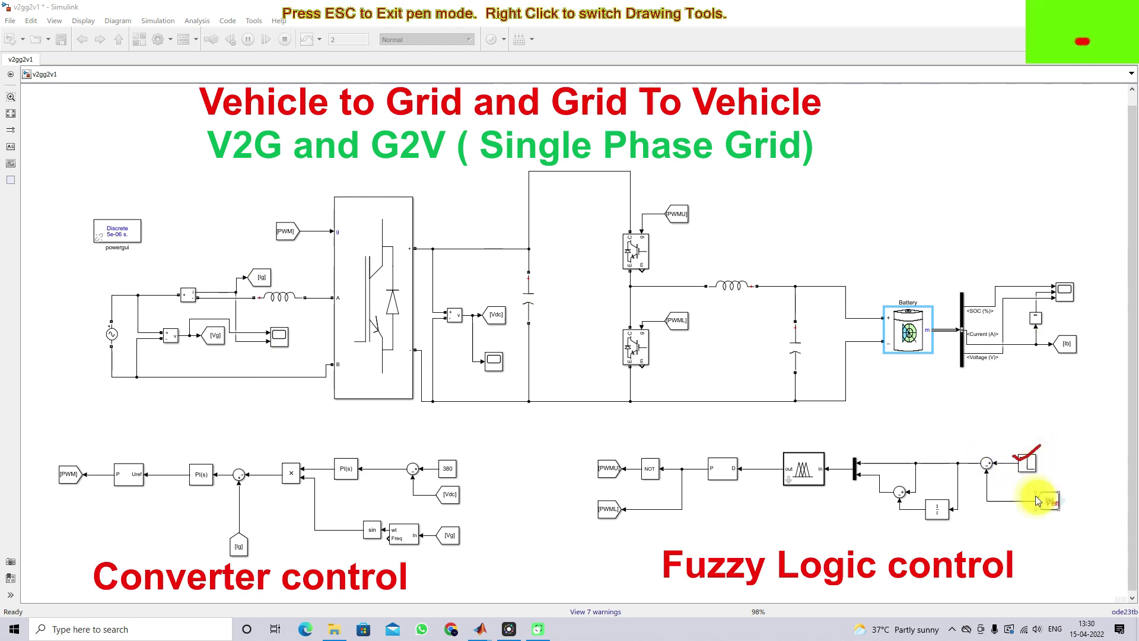
left_click_drag(1032, 495, 1061, 478)
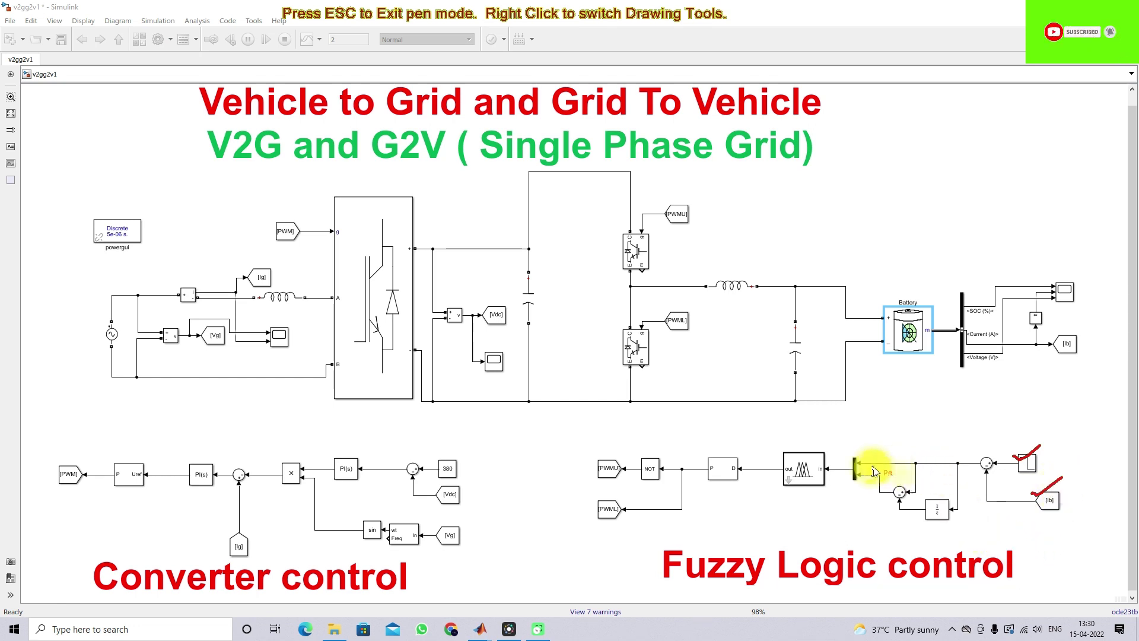
left_click_drag(965, 454, 974, 449)
mouse_move(877, 481)
left_mouse_down()
mouse_move(873, 494)
mouse_move(877, 482)
left_mouse_up()
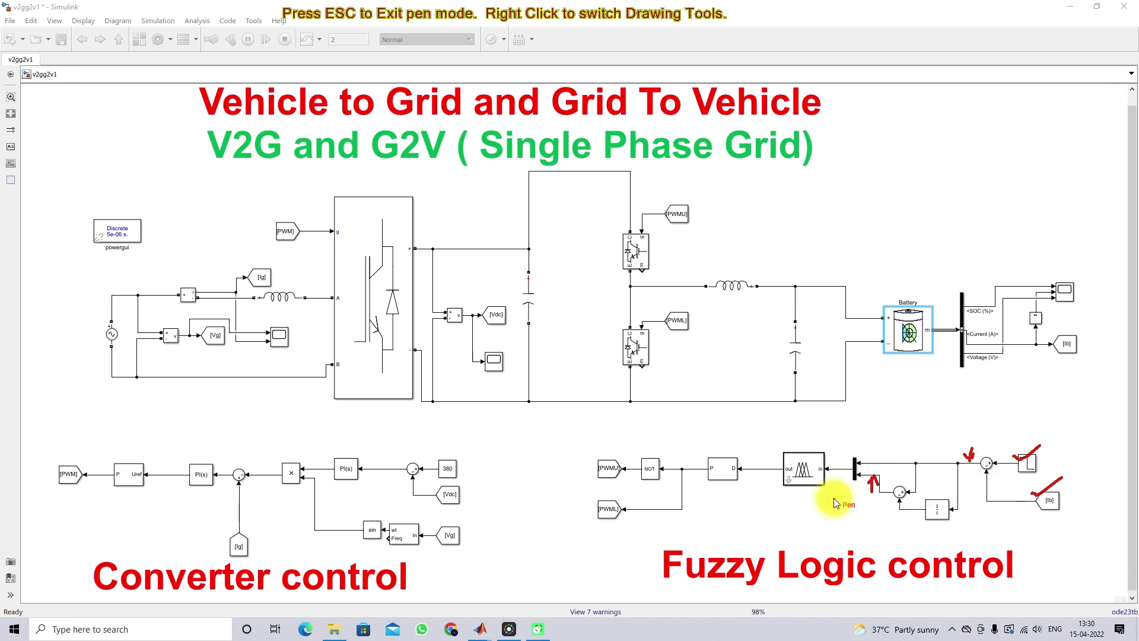
- Mark the fuzzy controller, its output and the PWM generator with arrows, draw a curved arrow to the converter switches, and exit pen mode
left_click_drag(805, 490, 805, 505)
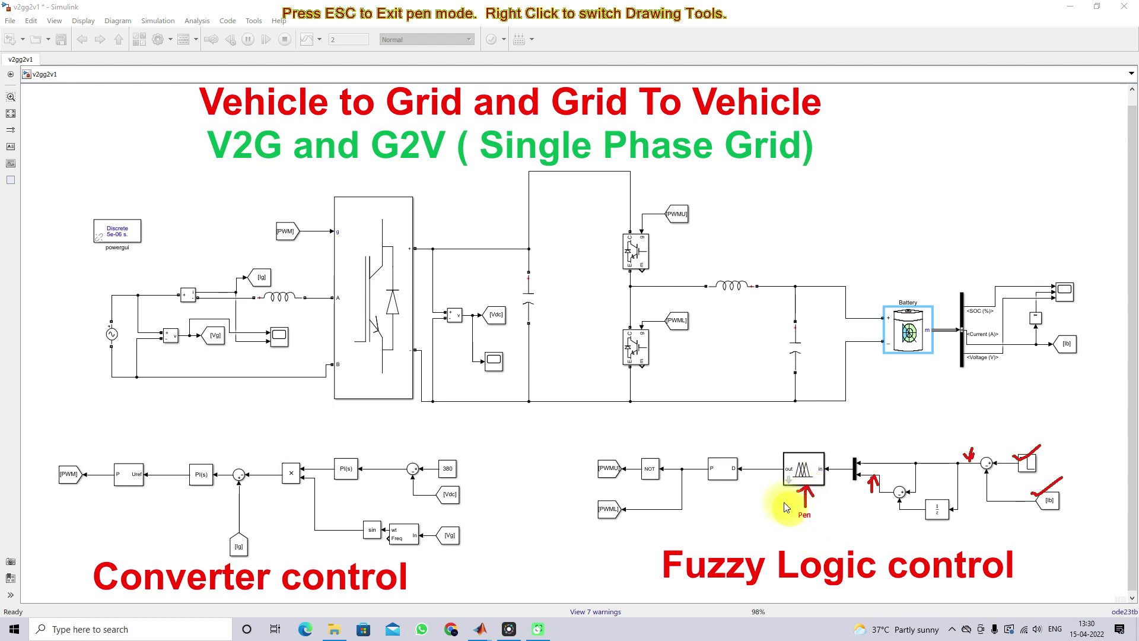
mouse_move(763, 471)
left_mouse_down()
mouse_move(765, 491)
mouse_move(769, 476)
left_mouse_up()
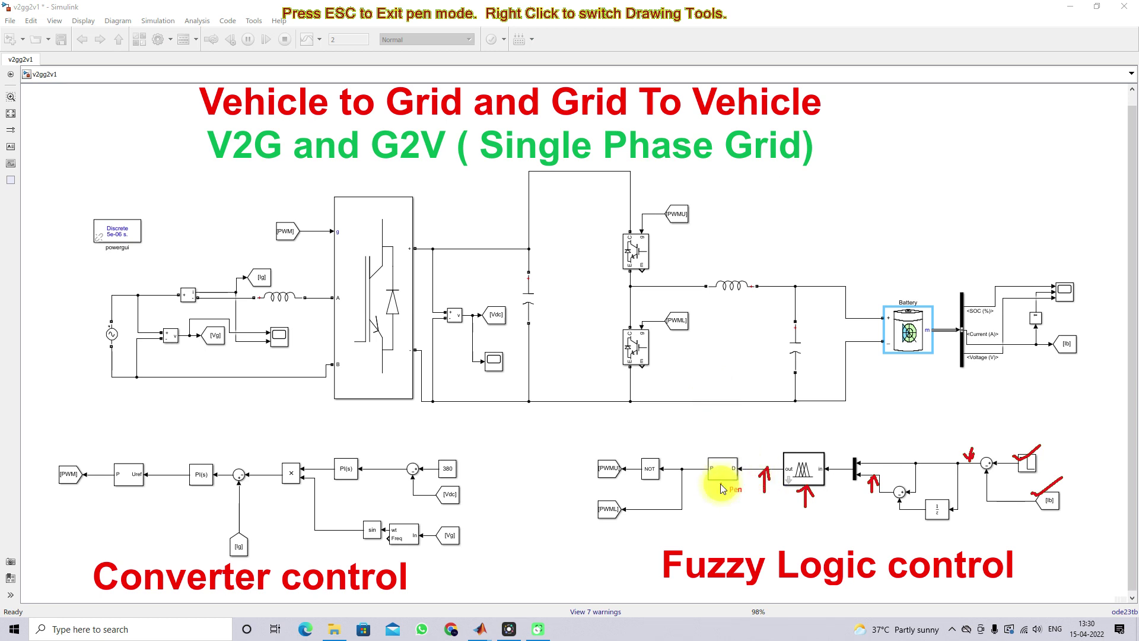
mouse_move(721, 470)
left_mouse_down()
mouse_move(725, 503)
mouse_move(724, 480)
left_mouse_up()
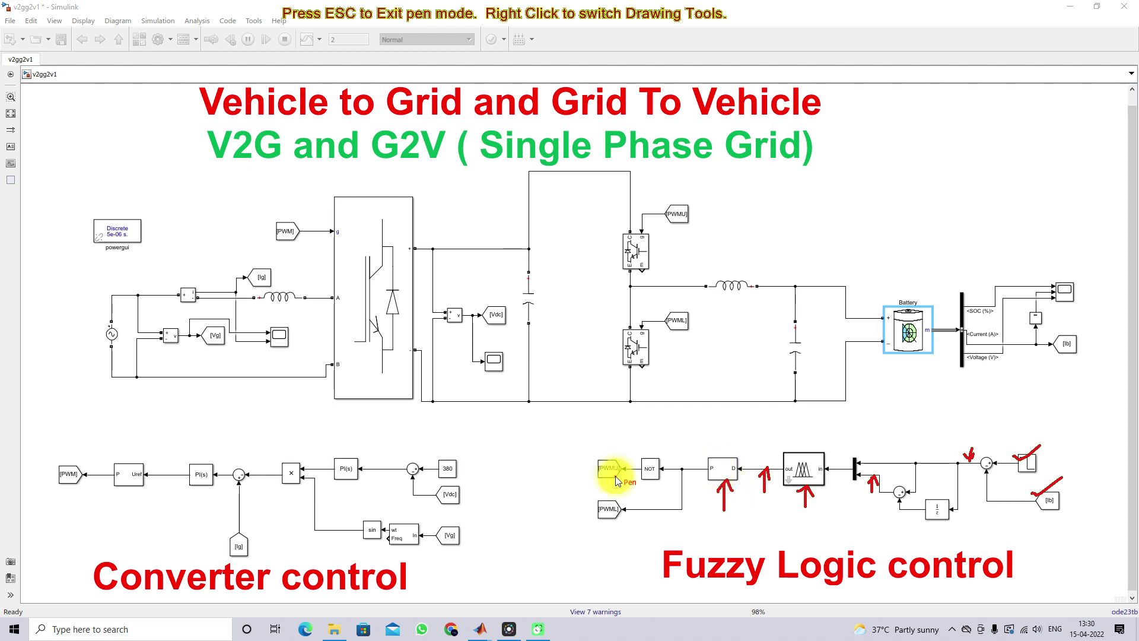
mouse_move(608, 487)
left_mouse_down()
mouse_move(556, 448)
mouse_move(563, 325)
mouse_move(601, 315)
left_mouse_up()
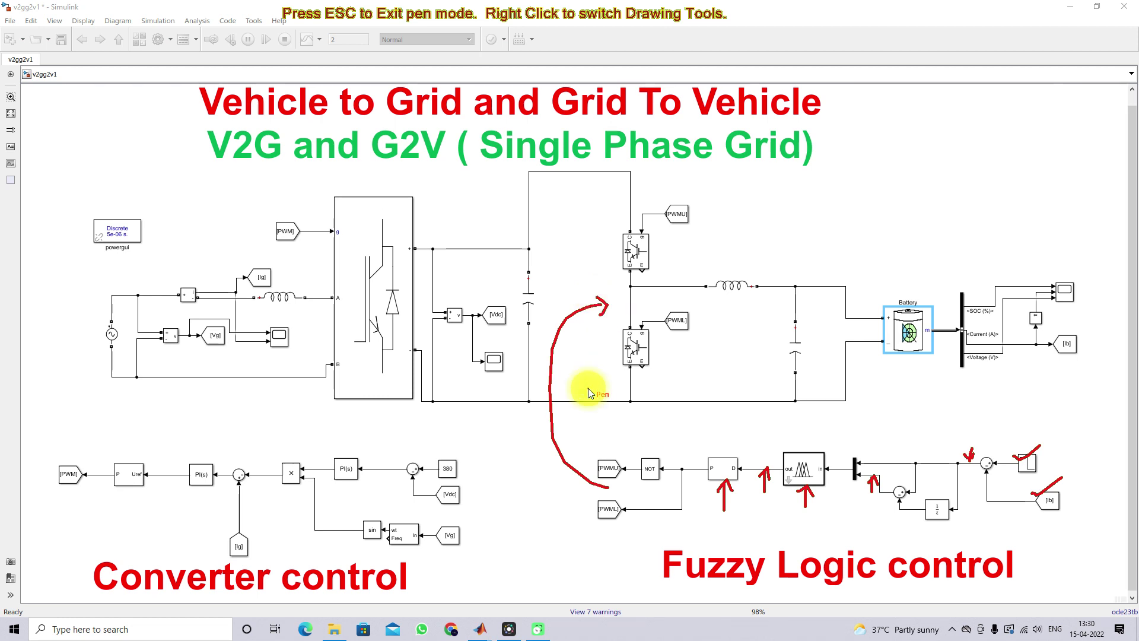
key("Escape")
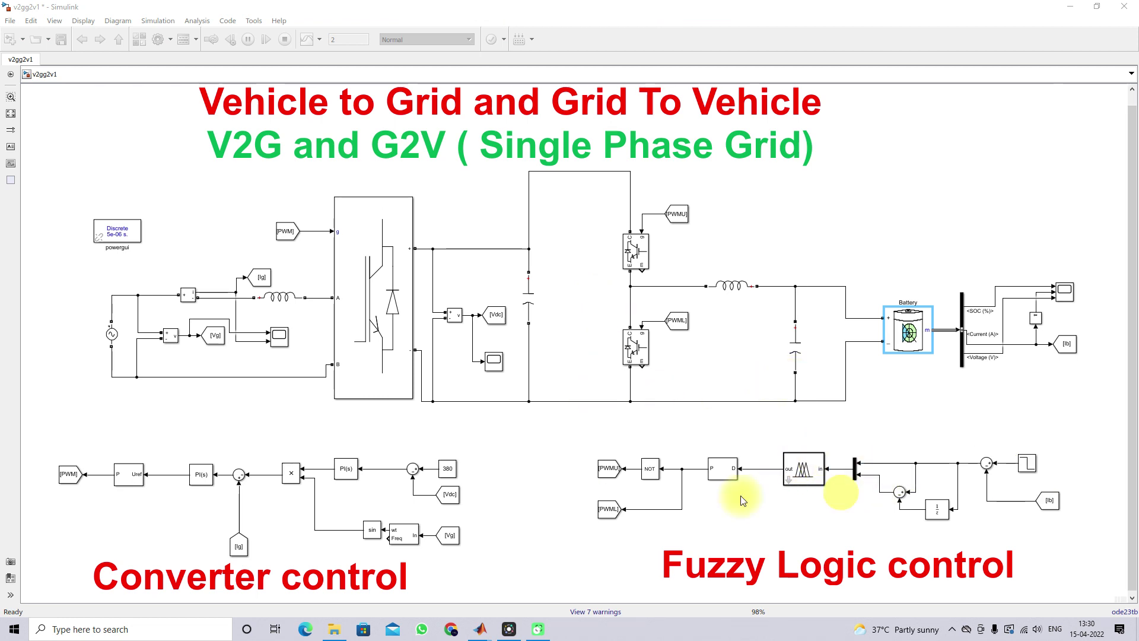
- Switch to the MATLAB main window and launch the Fuzzy Logic Designer with the fuzzy command
mouse_move(480, 627)
left_click(264, 593)
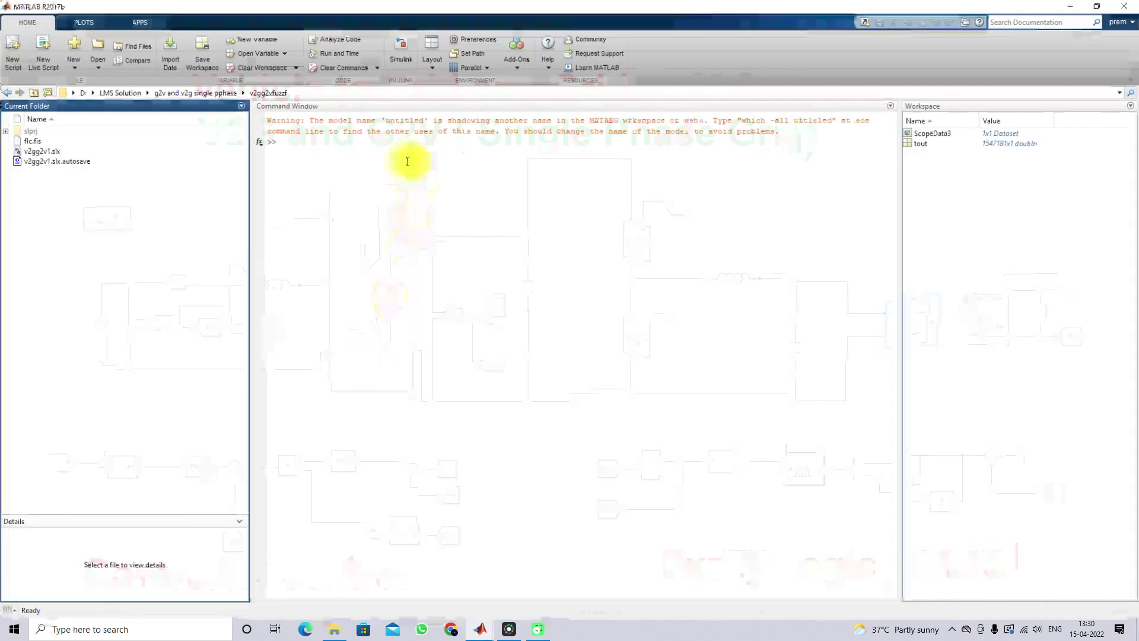
type("fuuzy")
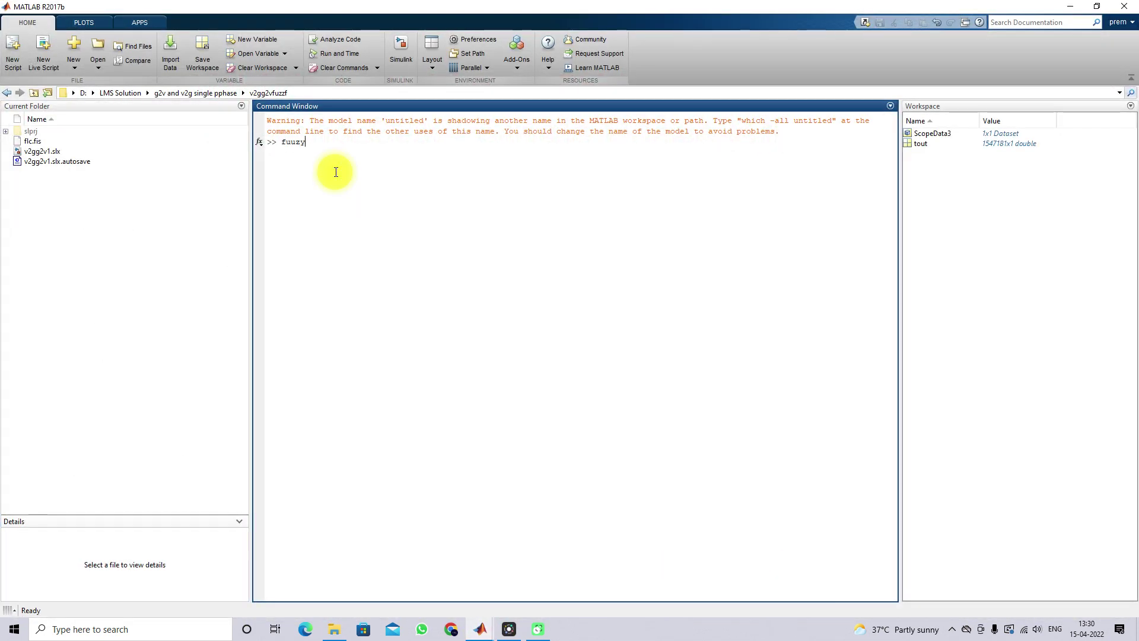
key("Return")
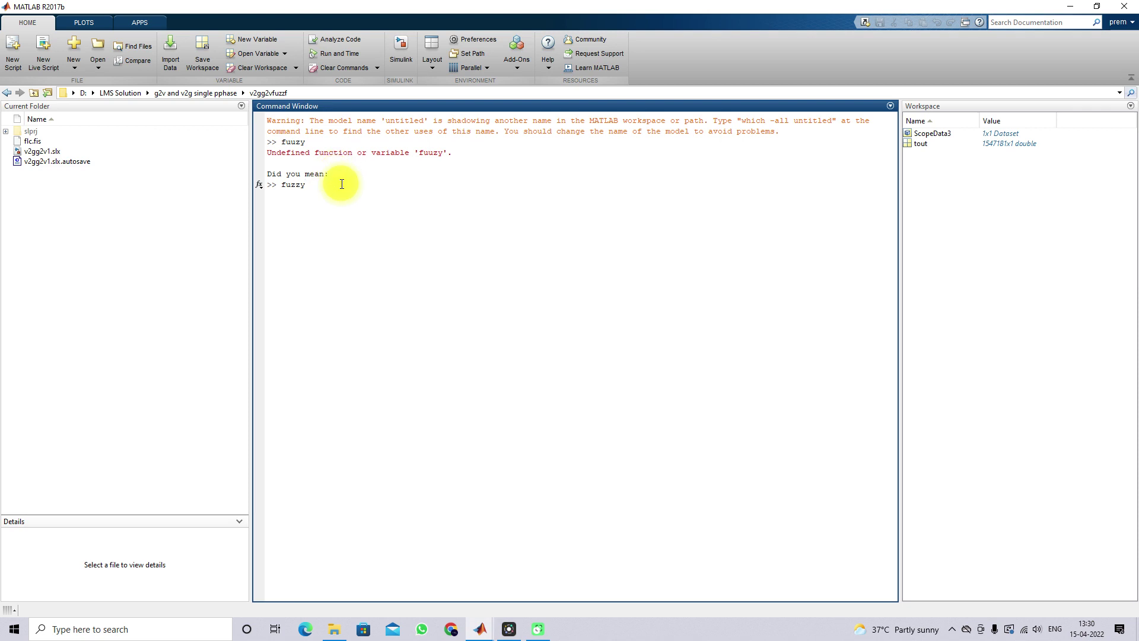
key("Return")
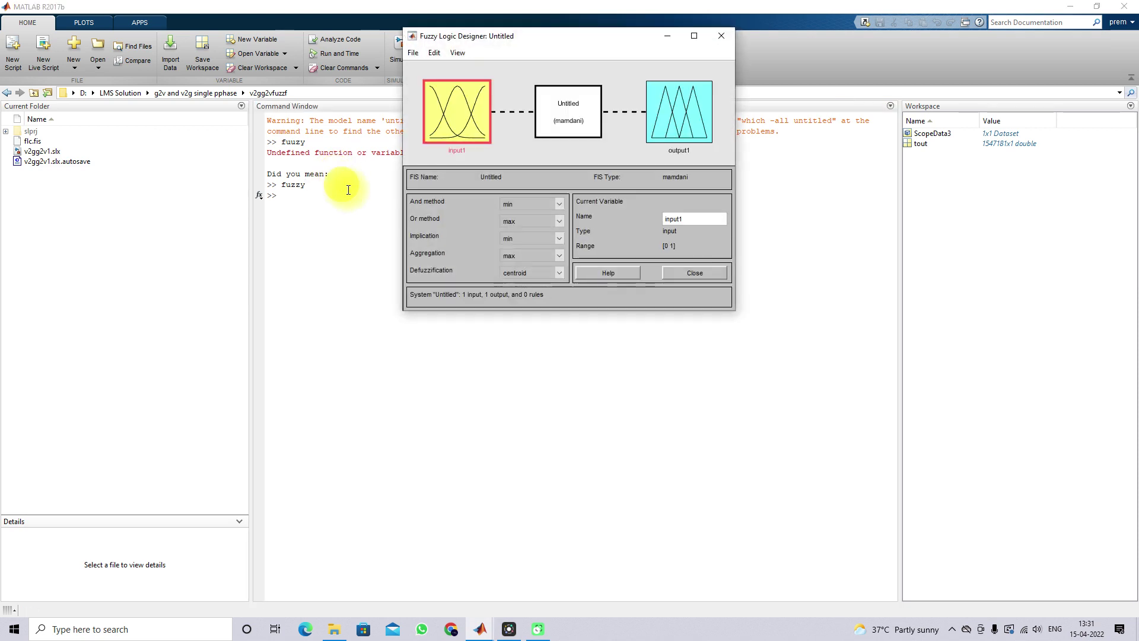
- Import the flc.fis fuzzy system from file and move its designer window clear of the untitled one
left_click(413, 52)
mouse_move(429, 88)
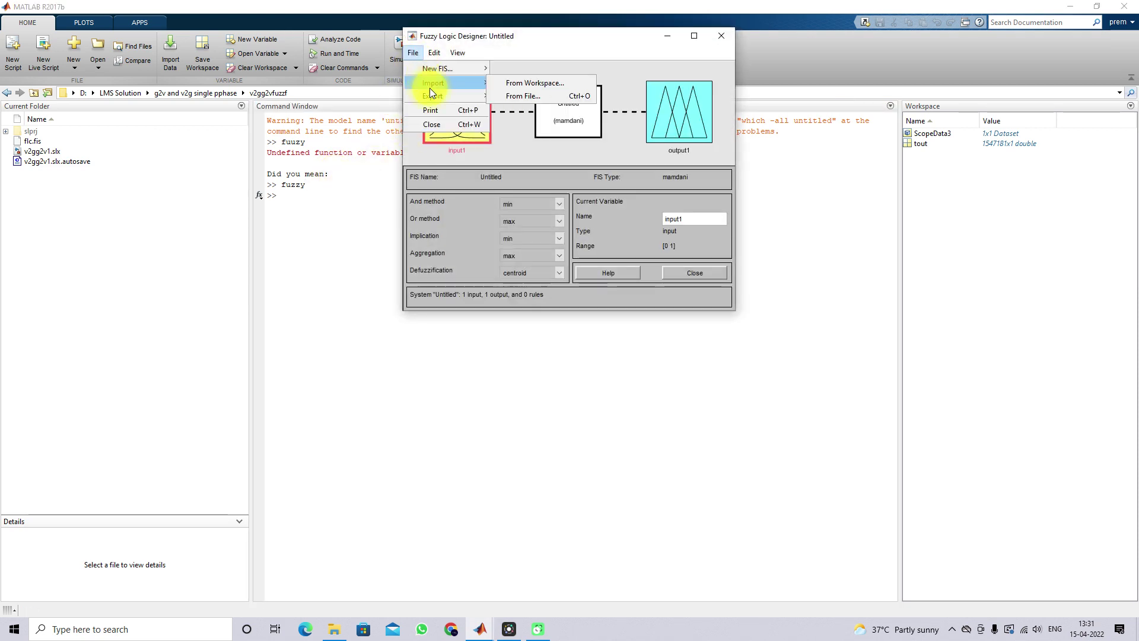
left_click(522, 95)
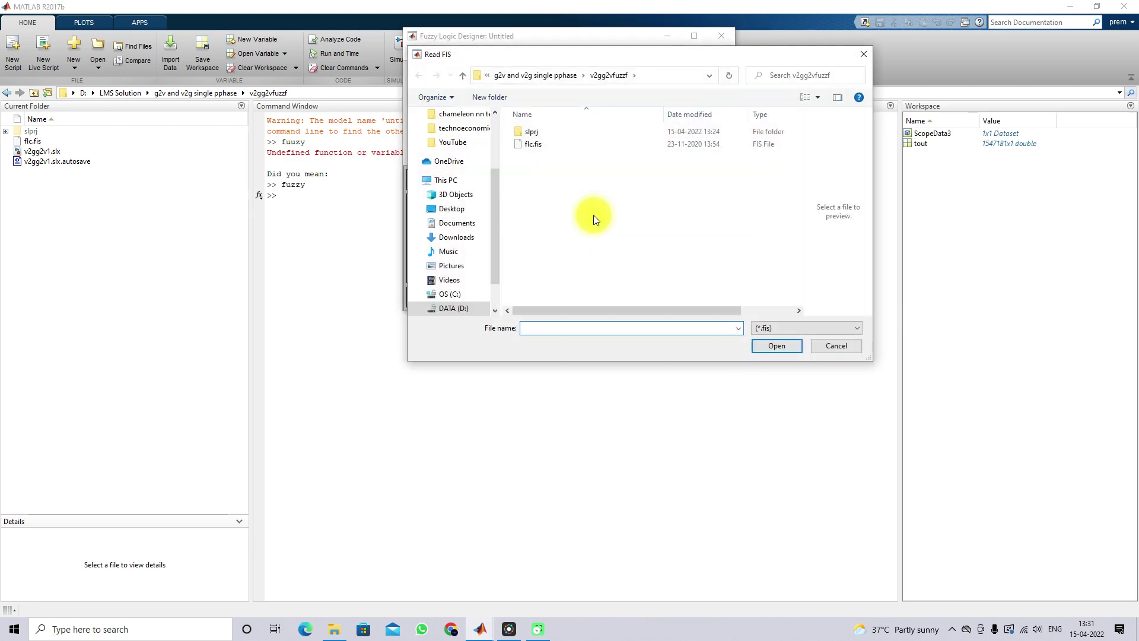
left_click(537, 145)
left_click(777, 345)
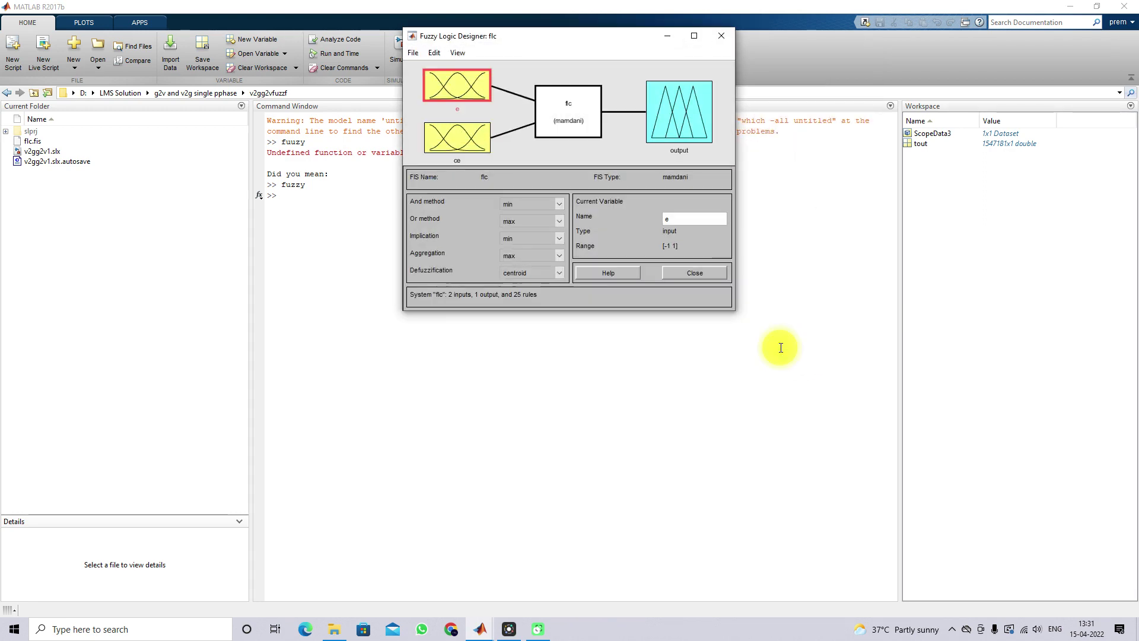
left_click_drag(513, 37, 527, 109)
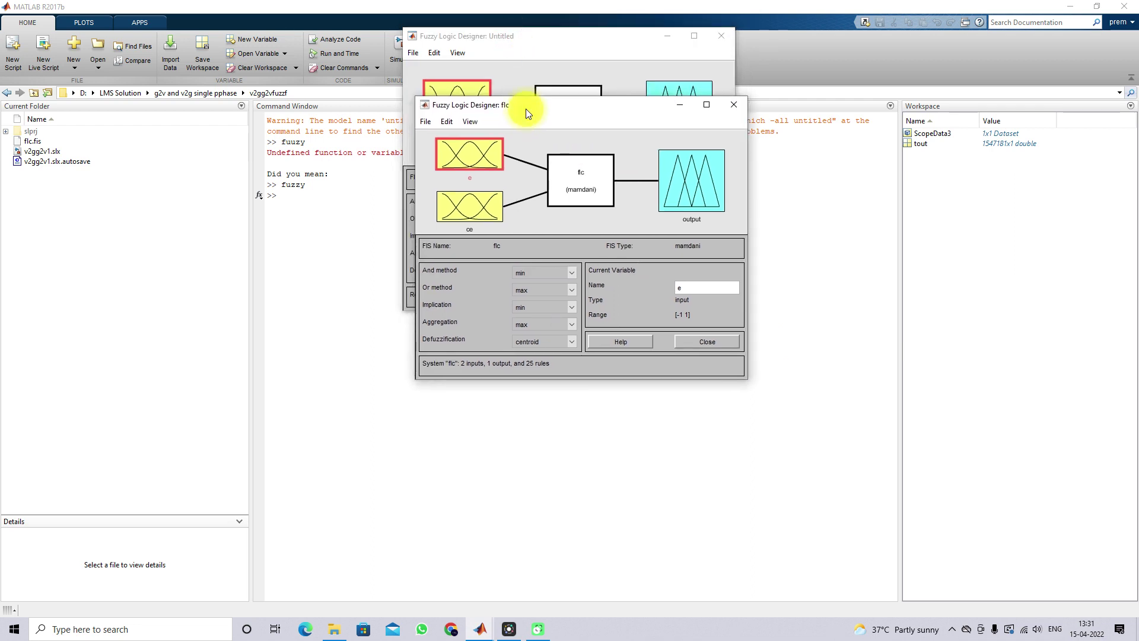
- Examine the membership functions of inputs e and ce and of the output, and close the Membership Function Editor
double_click(478, 159)
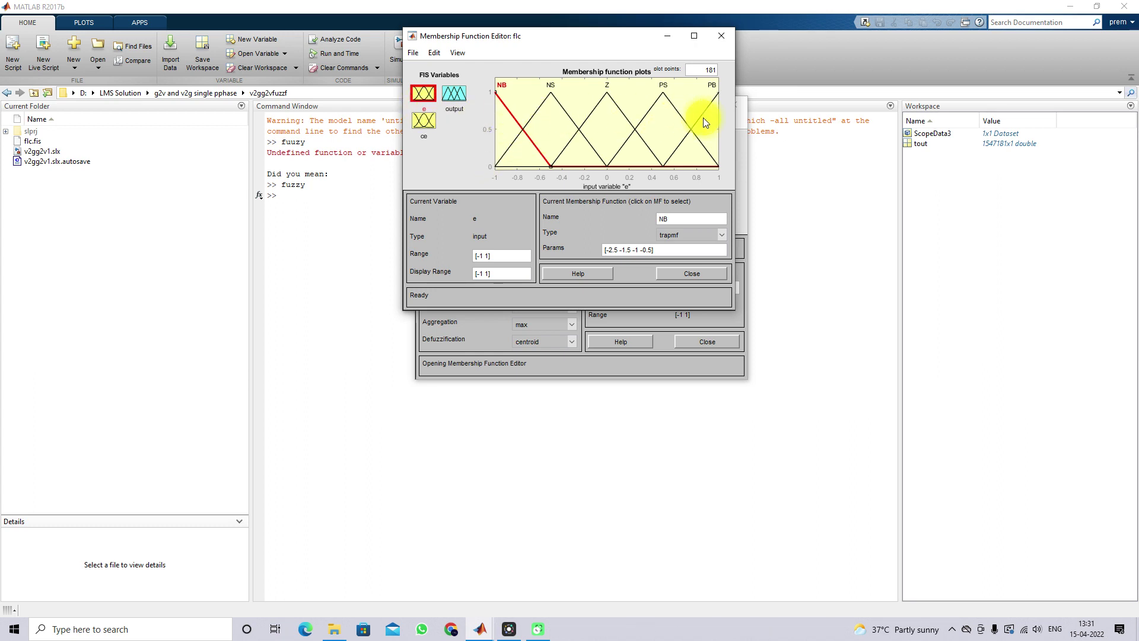
left_click(416, 121)
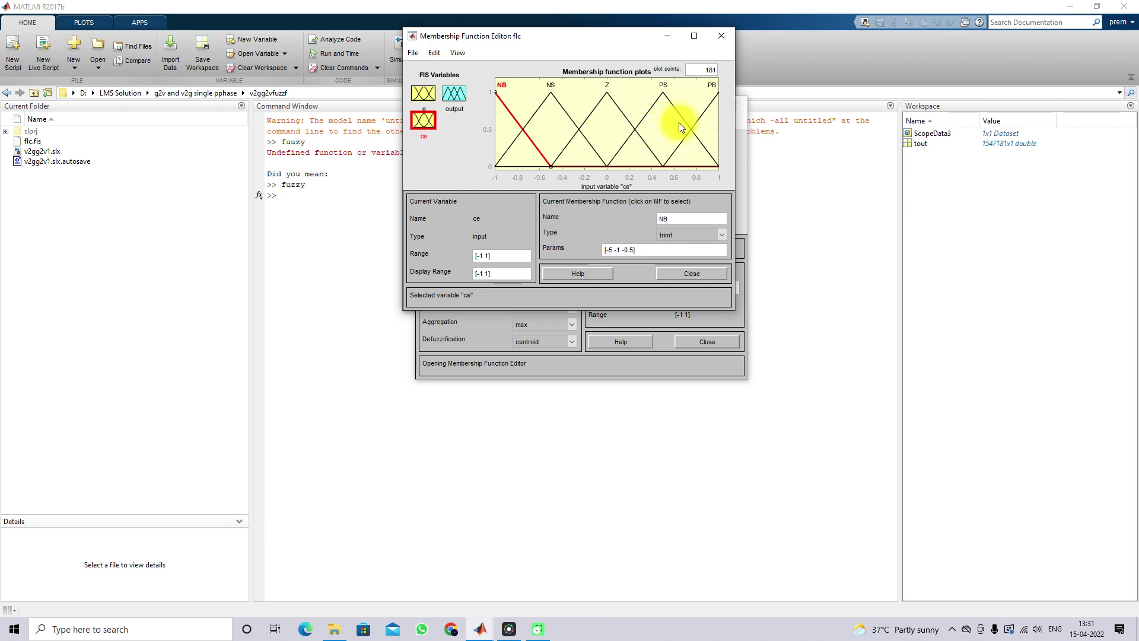
left_click(461, 94)
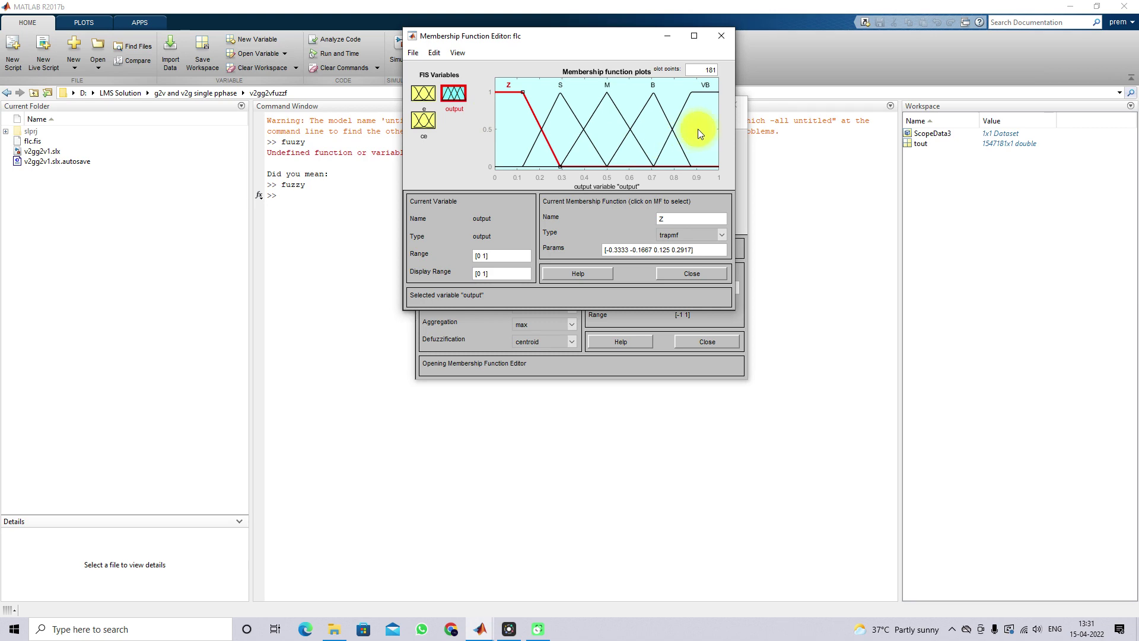
left_click(720, 37)
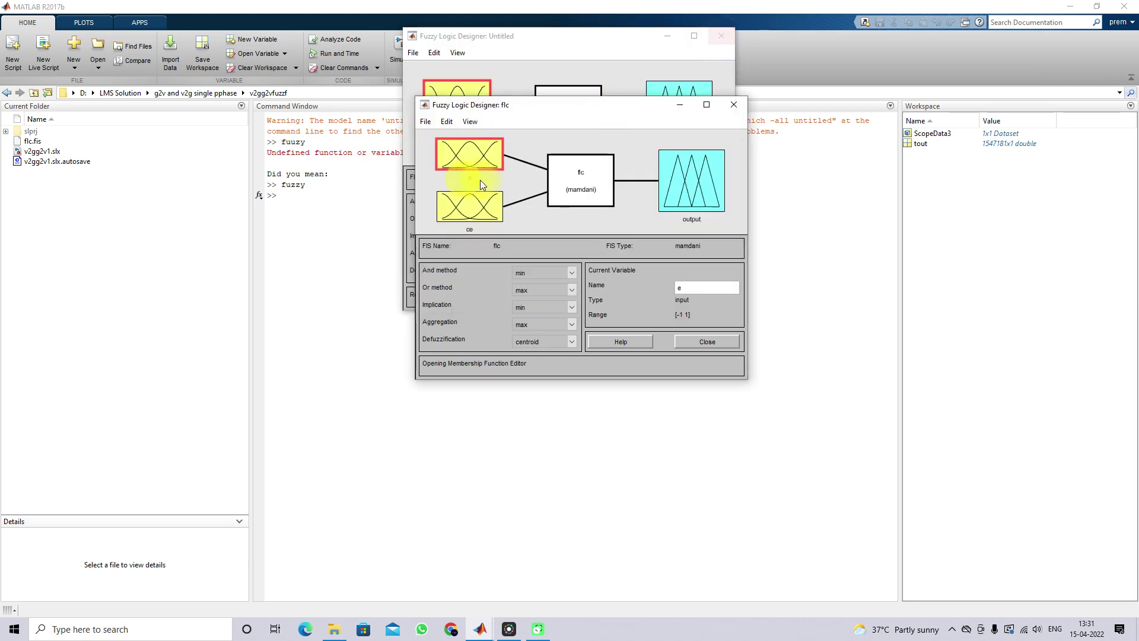
- Review the flc rule base through to its last rule in the Rule Editor, and close the editor
left_click(589, 172)
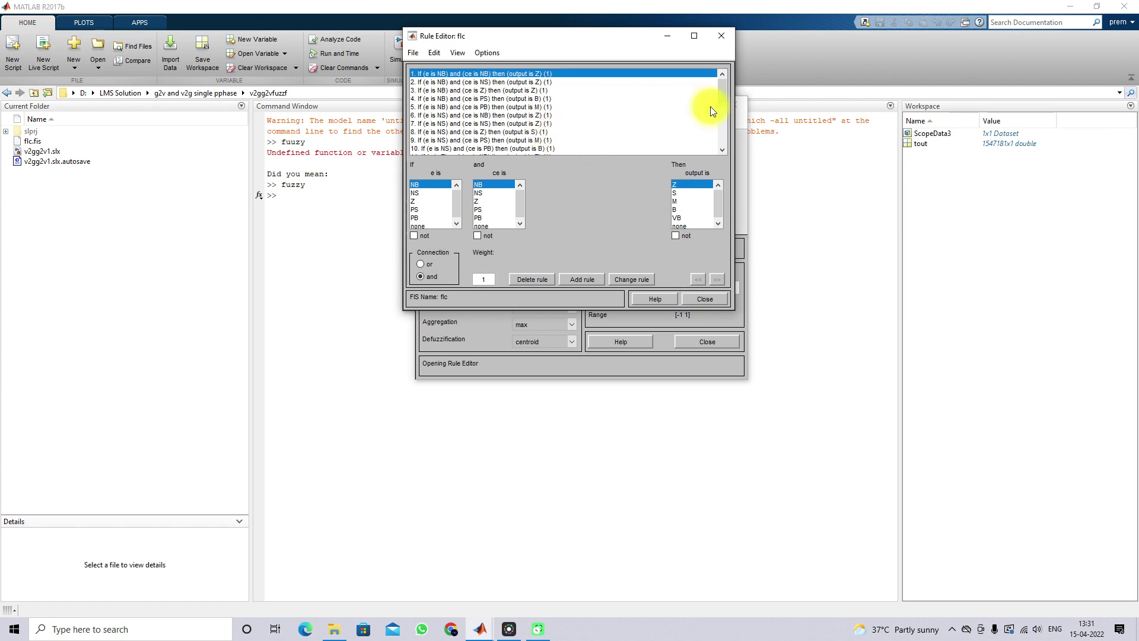
left_click_drag(722, 95, 722, 159)
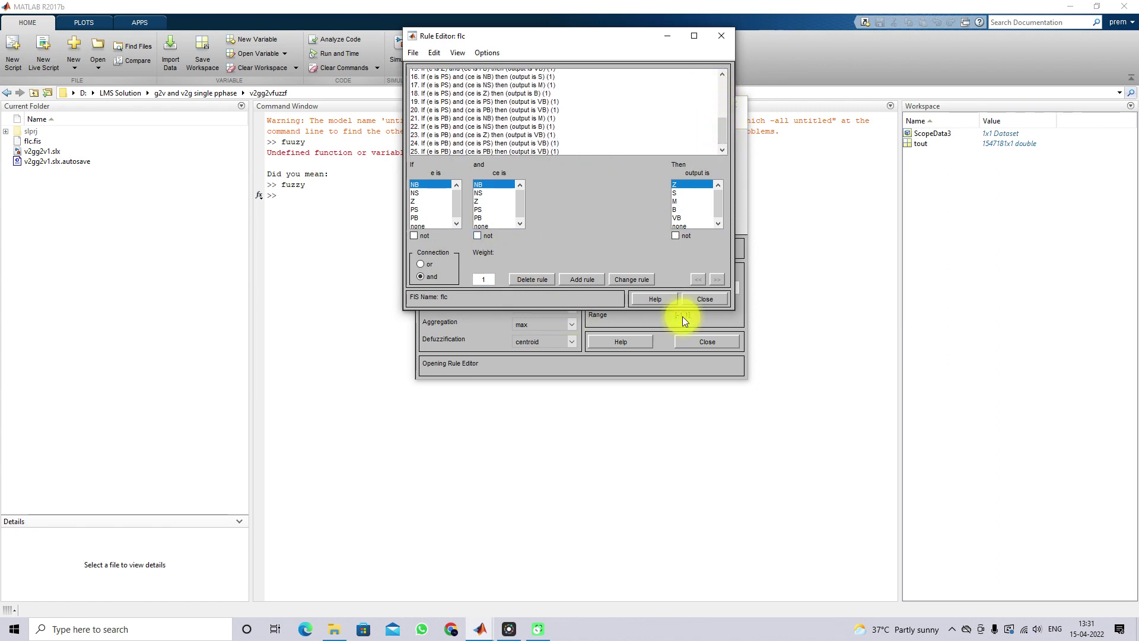
left_click(706, 300)
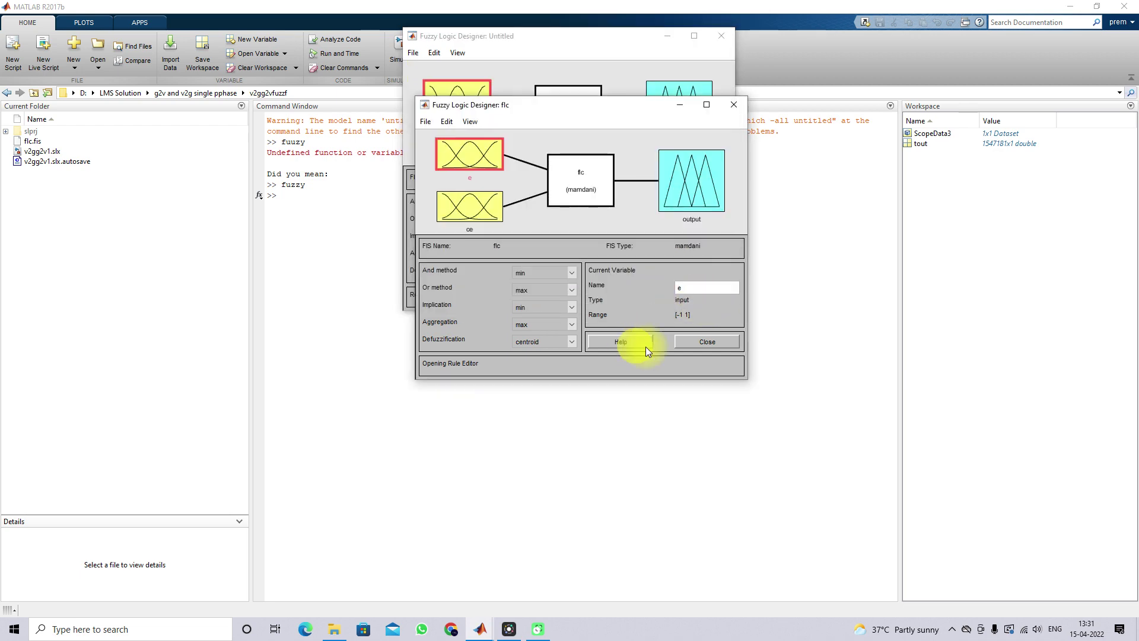
- Close both Fuzzy Logic Designer windows, discarding changes to flc, and switch back to the v2gg2v1 Simulink model
left_click(691, 343)
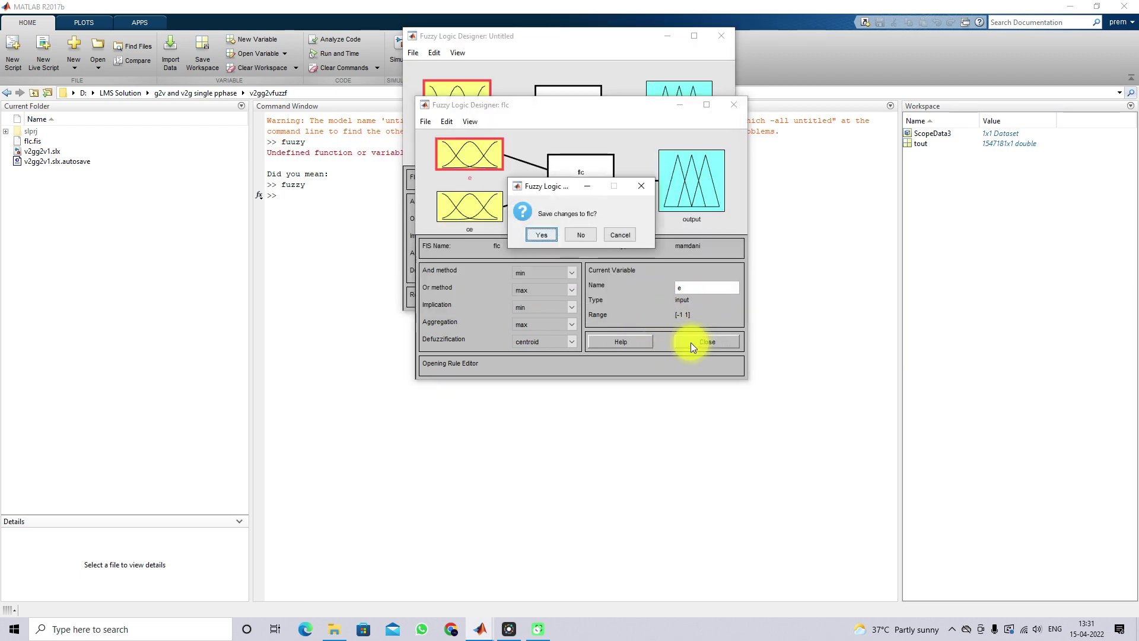
left_click(582, 232)
left_click(720, 36)
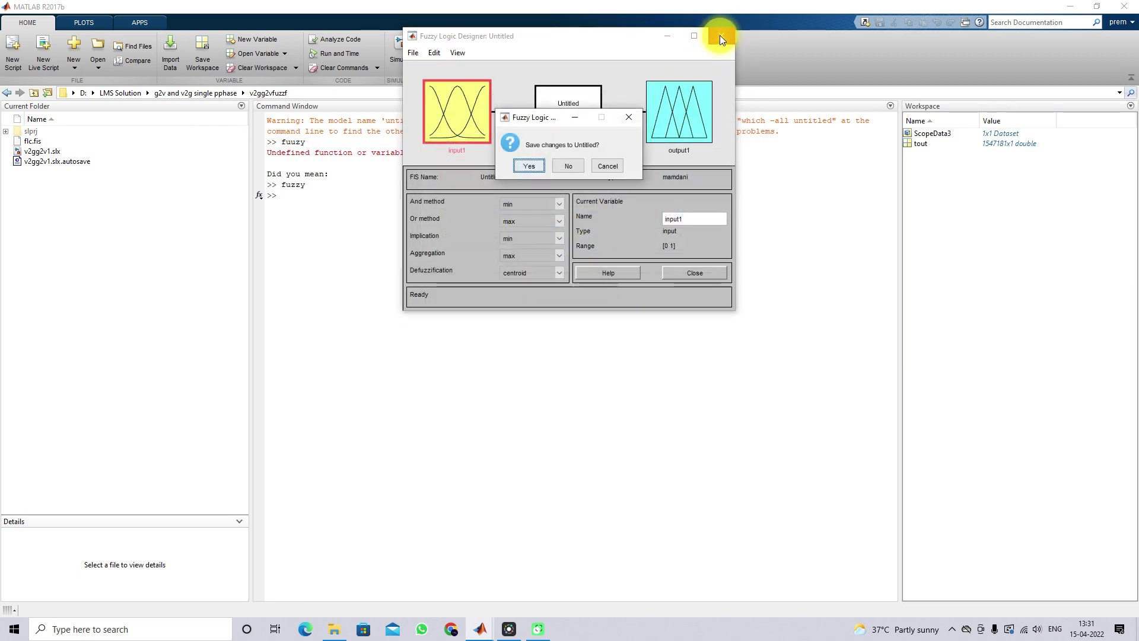
left_click(530, 167)
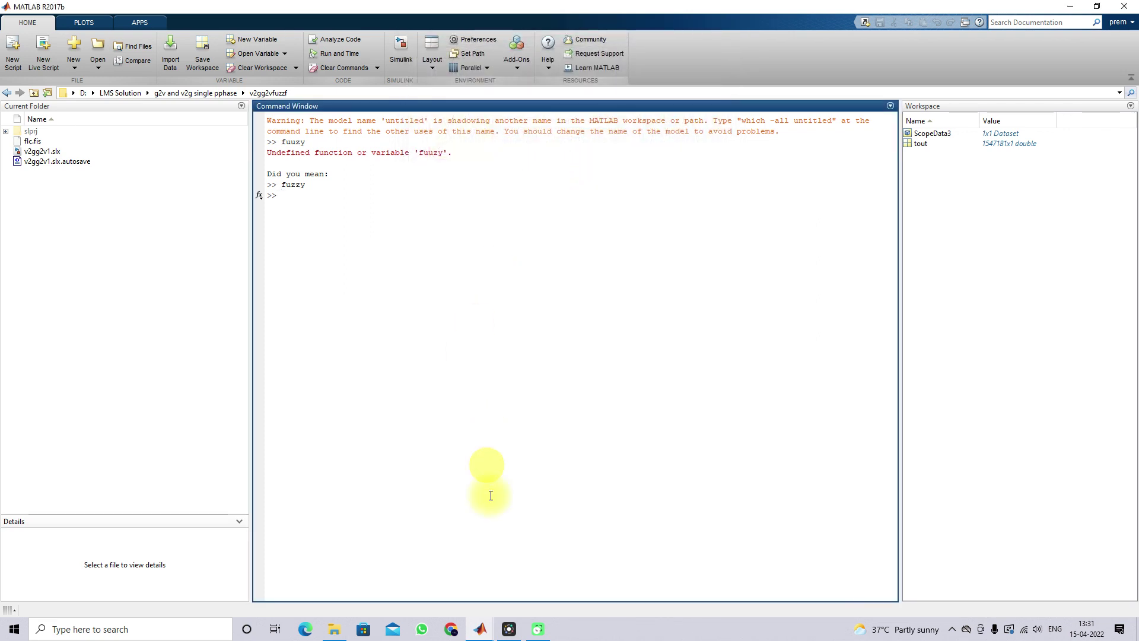
left_click(481, 629)
left_click(413, 579)
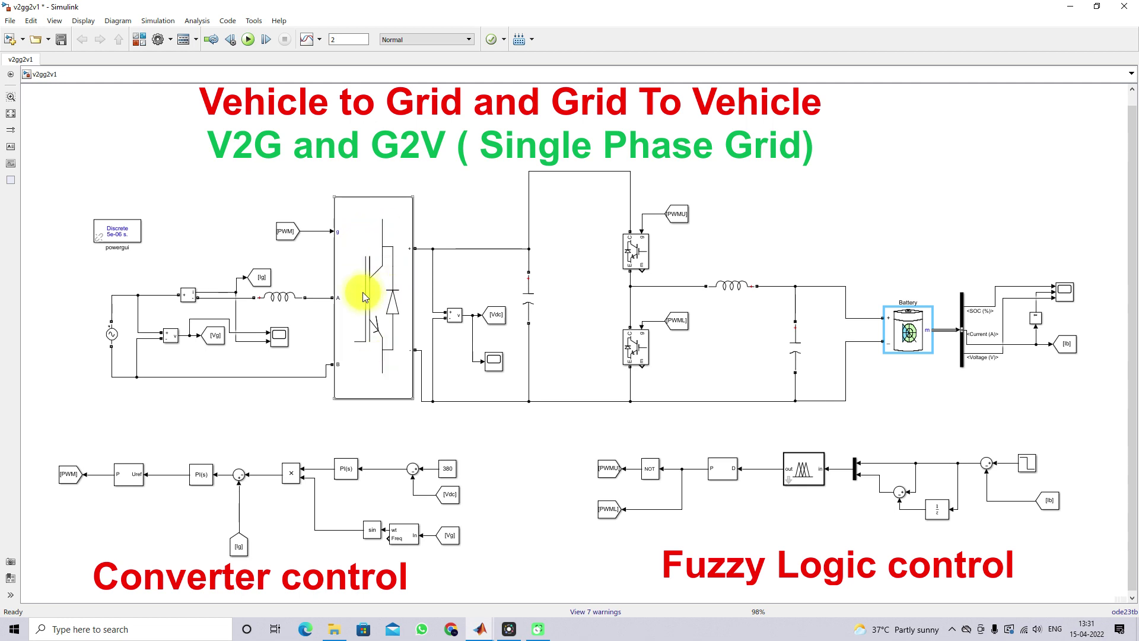
left_click(112, 335)
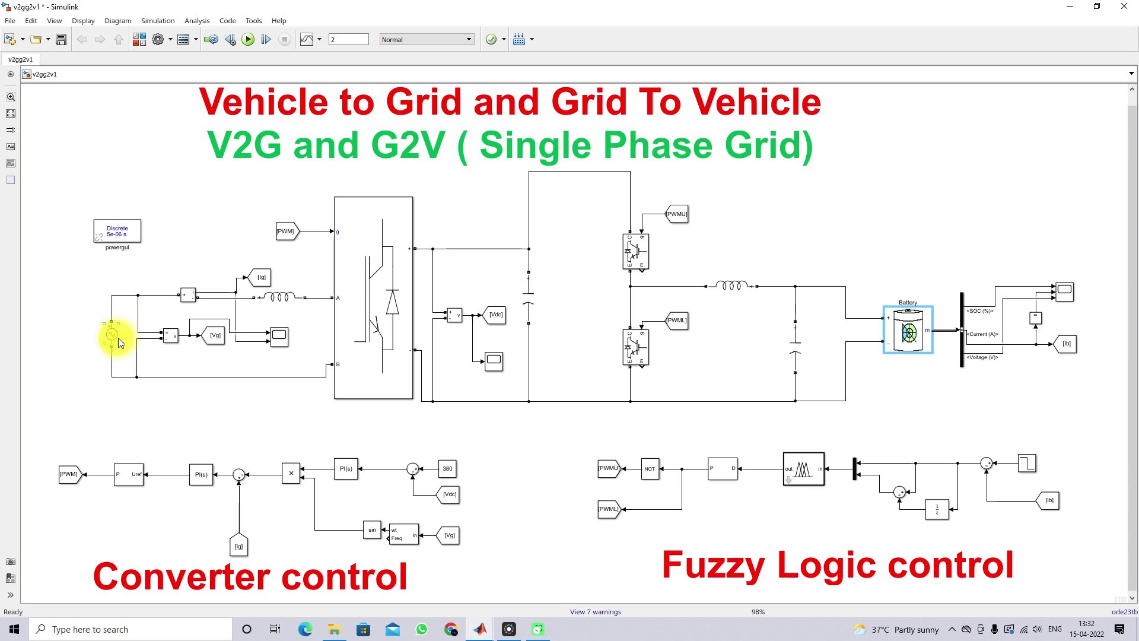
left_click(122, 405)
left_click(484, 407)
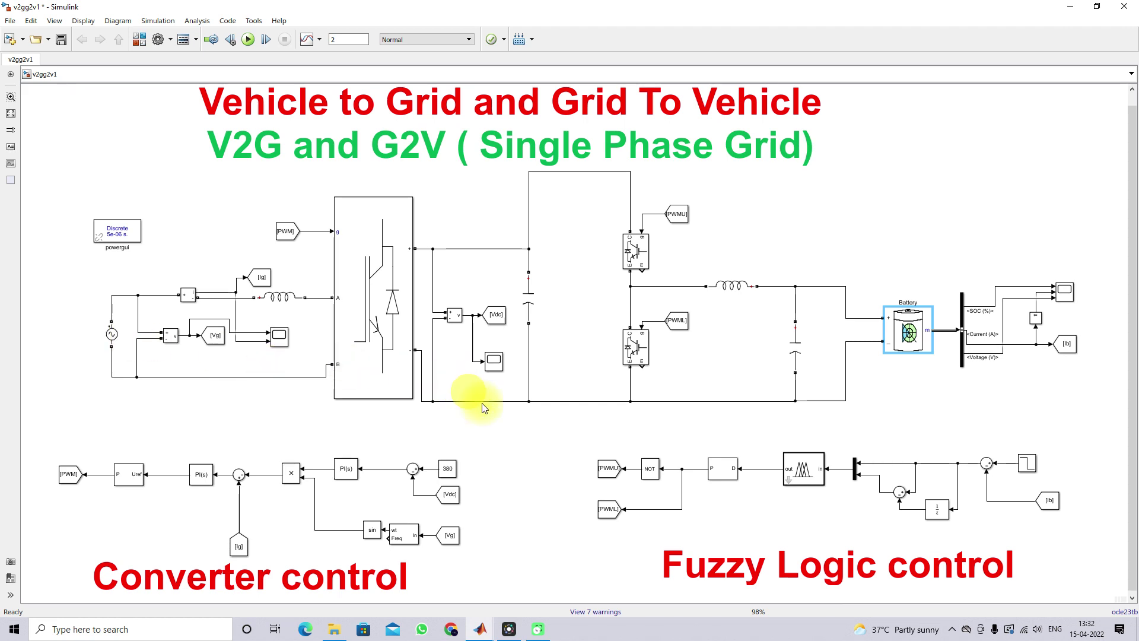
- Enter pen mode, tick the measured [Vdc] tag and the 380 reference block, and write a T beside the DC-link capacitor
key("F9")
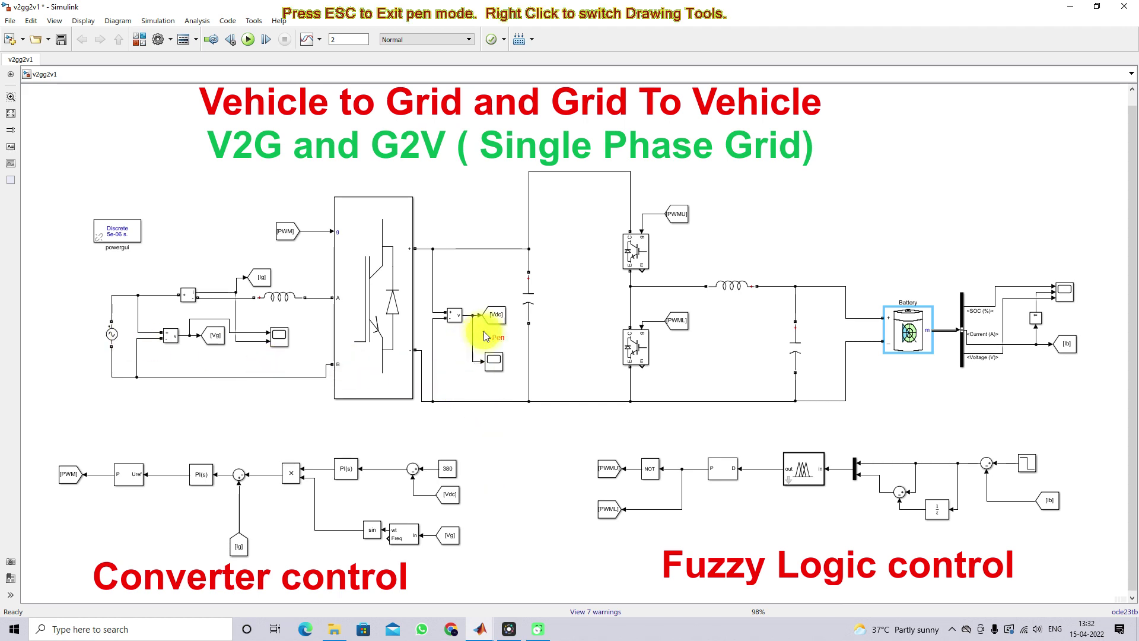
left_click_drag(478, 292, 522, 262)
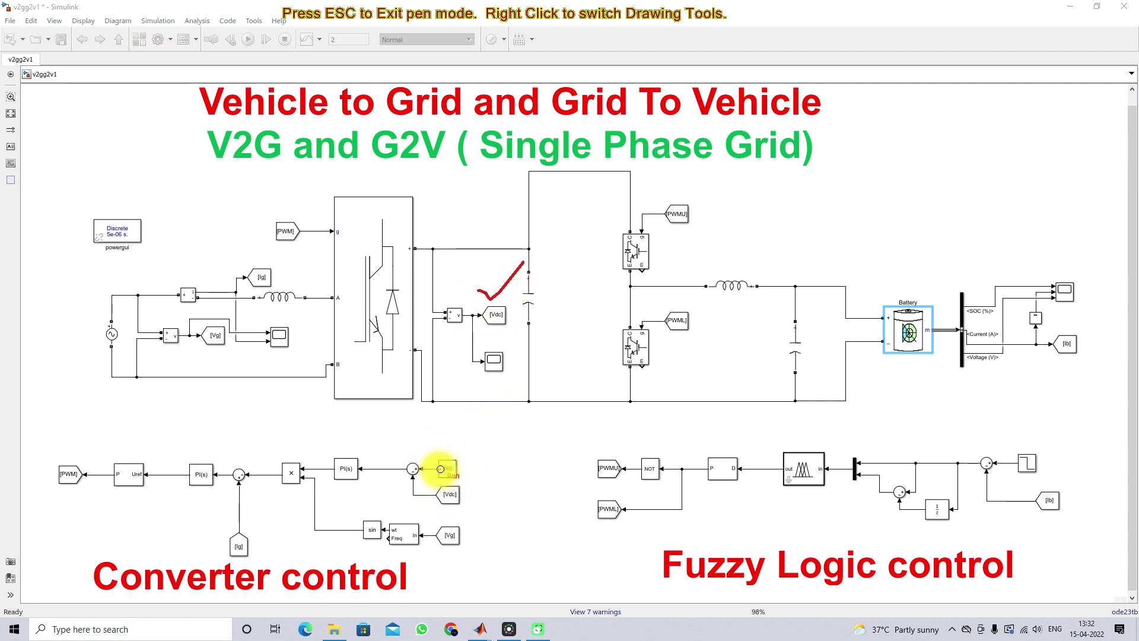
mouse_move(429, 451)
left_mouse_down()
mouse_move(443, 467)
mouse_move(470, 446)
left_mouse_up()
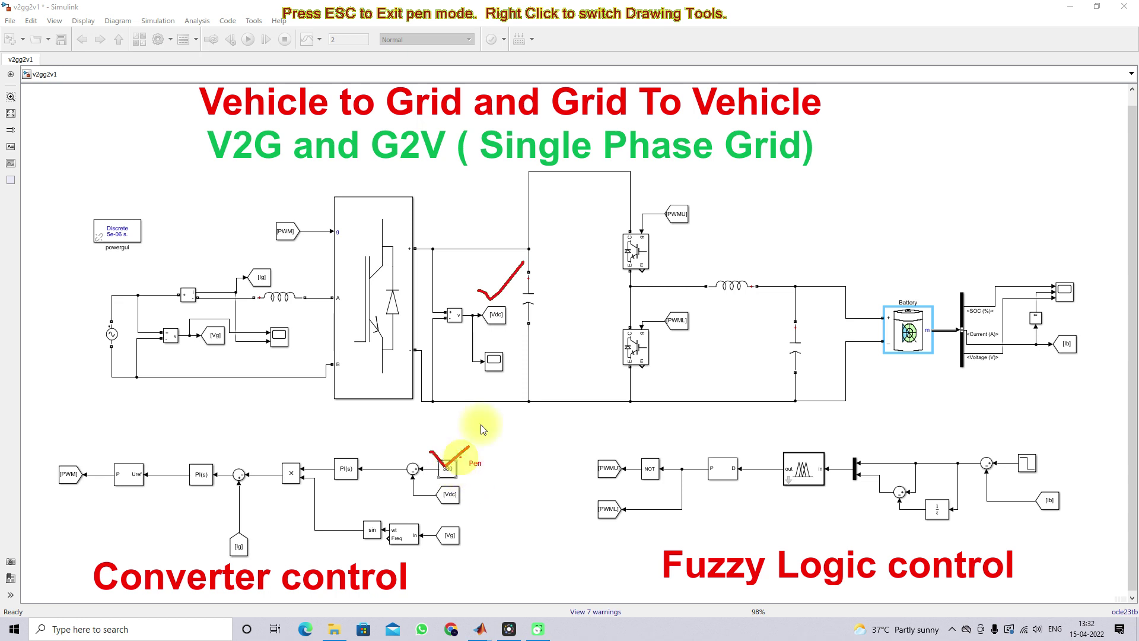
left_click_drag(546, 267, 548, 262)
left_click_drag(540, 262, 556, 260)
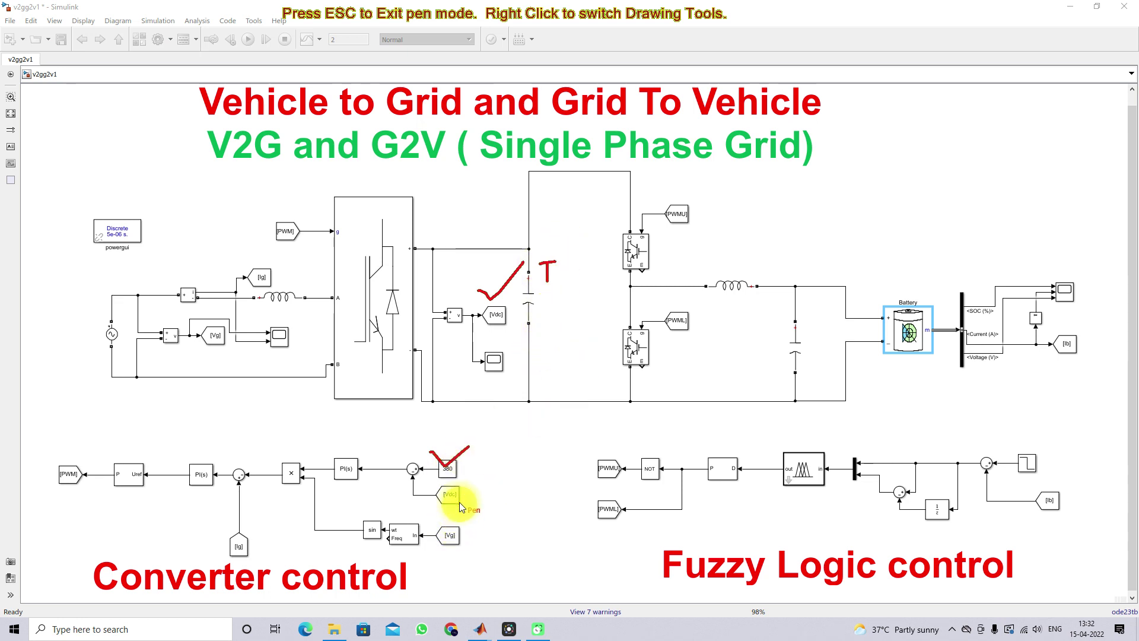
left_click(455, 485)
- Circle the voltage-loop PI controller, mark its output and the multiplier's output with arrows, and sketch a sine wave at the multiplier's lower input
mouse_move(334, 484)
left_mouse_down()
mouse_move(381, 462)
mouse_move(364, 443)
mouse_move(328, 454)
mouse_move(335, 482)
left_mouse_up()
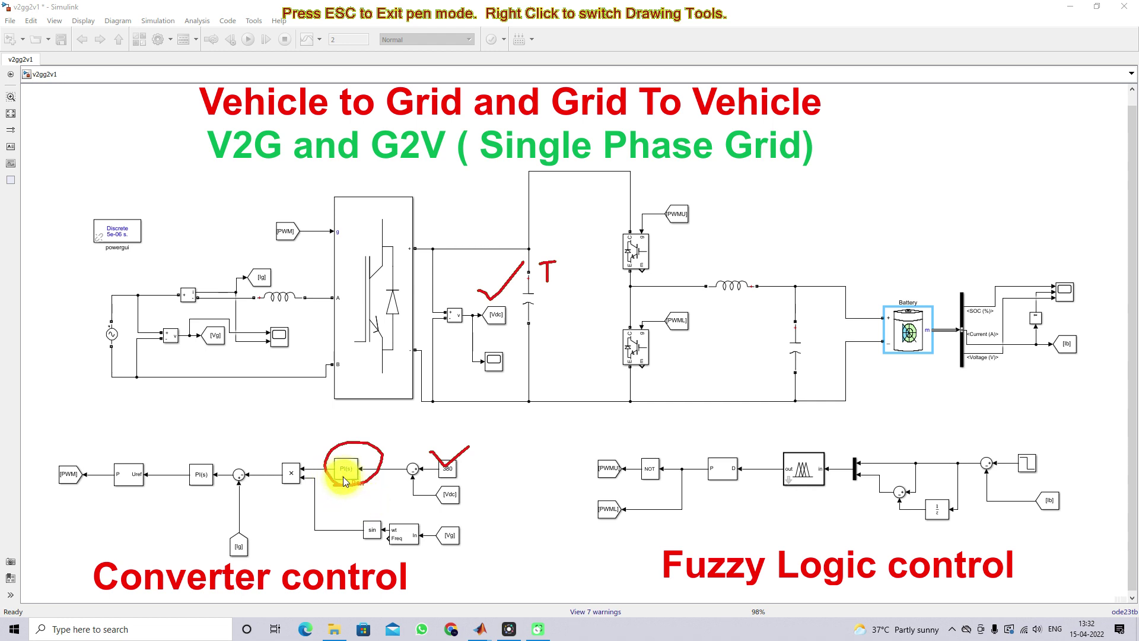
mouse_move(313, 434)
left_mouse_down()
mouse_move(312, 460)
mouse_move(319, 444)
left_mouse_up()
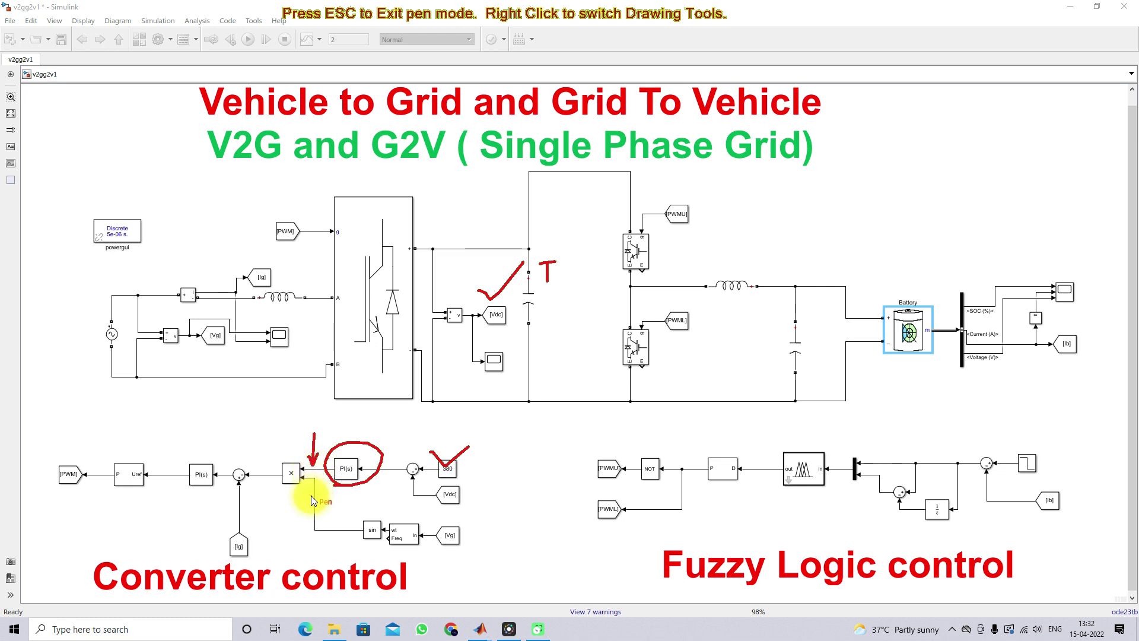
mouse_move(319, 492)
left_mouse_down()
mouse_move(319, 520)
mouse_move(340, 504)
left_mouse_up()
mouse_move(270, 455)
left_mouse_down()
mouse_move(270, 475)
mouse_move(276, 466)
left_mouse_up()
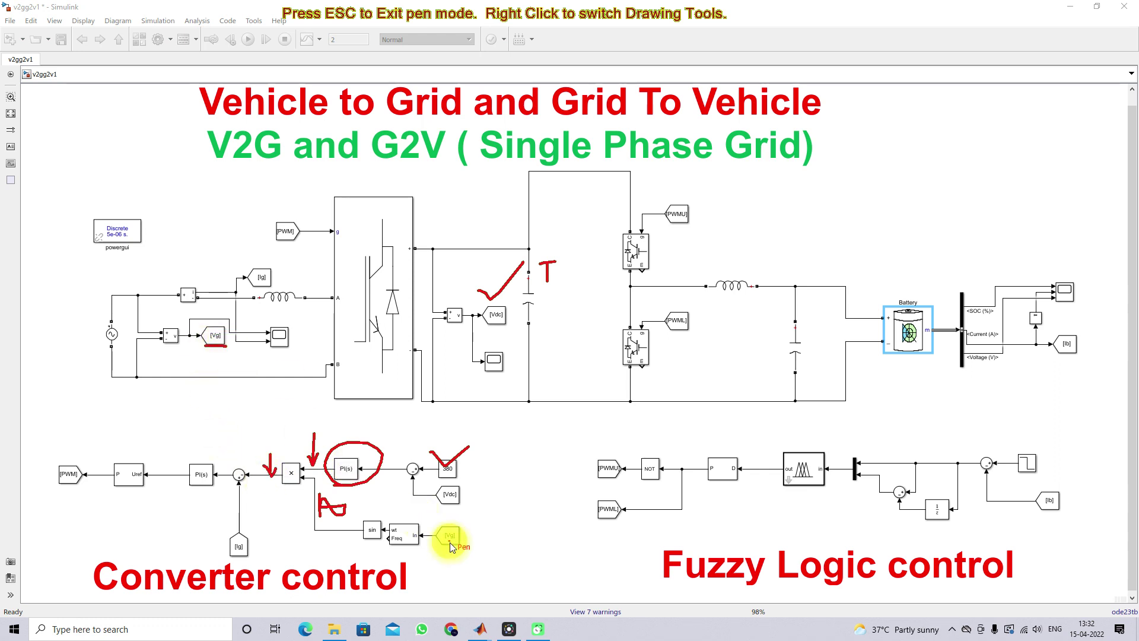
- Underline the converter control's [Vg] and frequency/wt blocks, mark the sin block with an arrow, and sketch a sine wave above the multiplier
left_click_drag(439, 546, 464, 545)
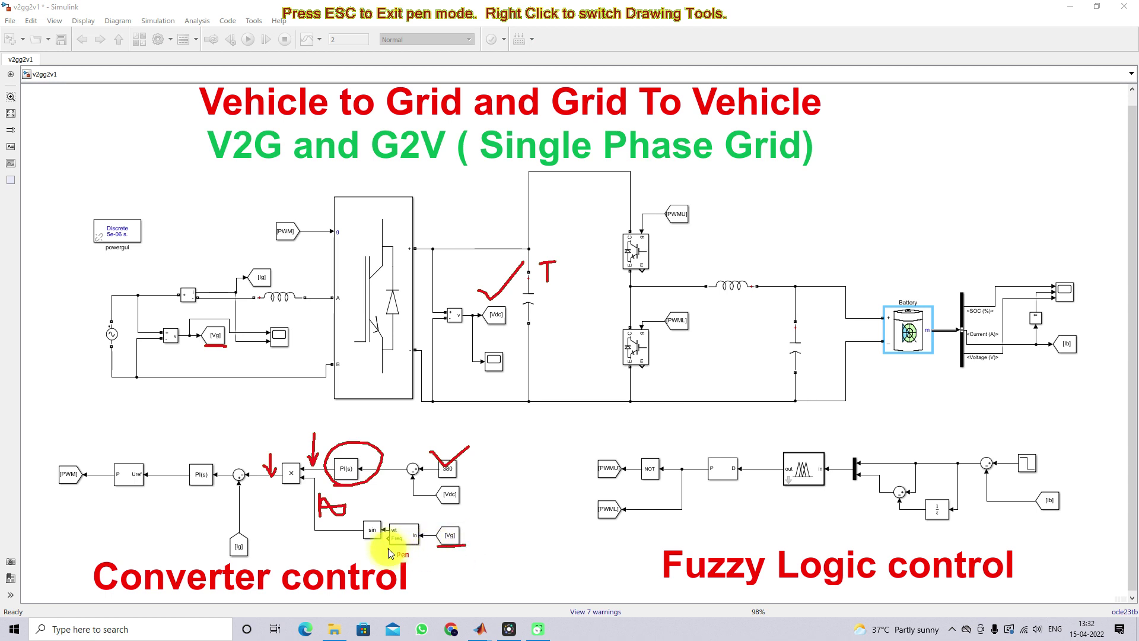
left_click_drag(385, 548, 416, 551)
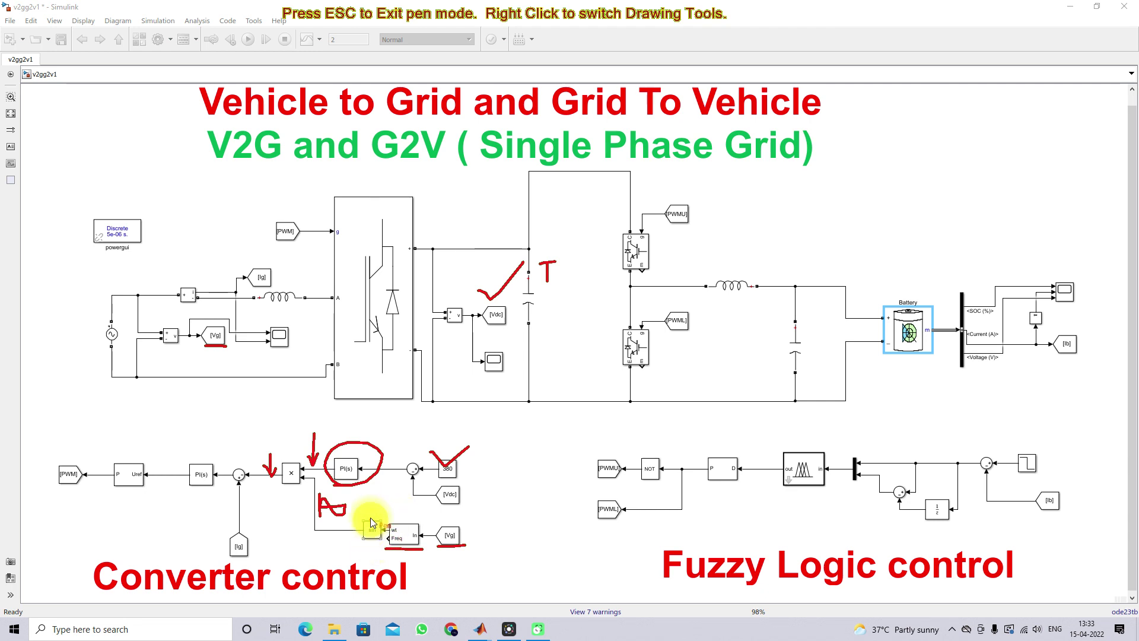
left_click_drag(368, 513, 378, 512)
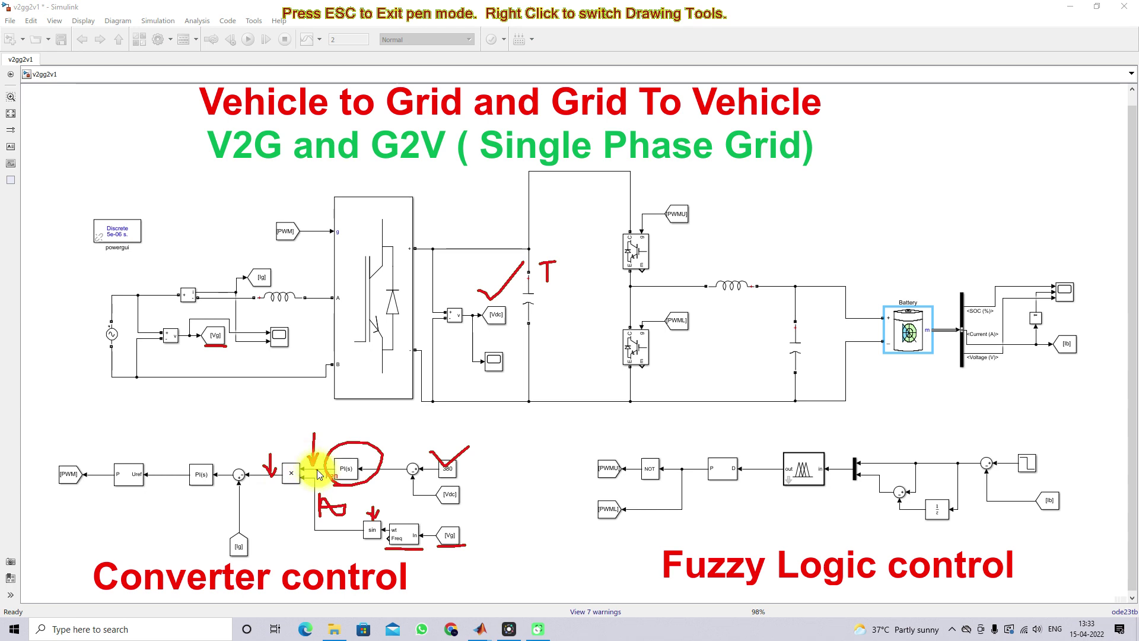
mouse_move(264, 423)
left_mouse_down()
mouse_move(266, 452)
mouse_move(316, 429)
mouse_move(280, 424)
mouse_move(311, 425)
left_mouse_up()
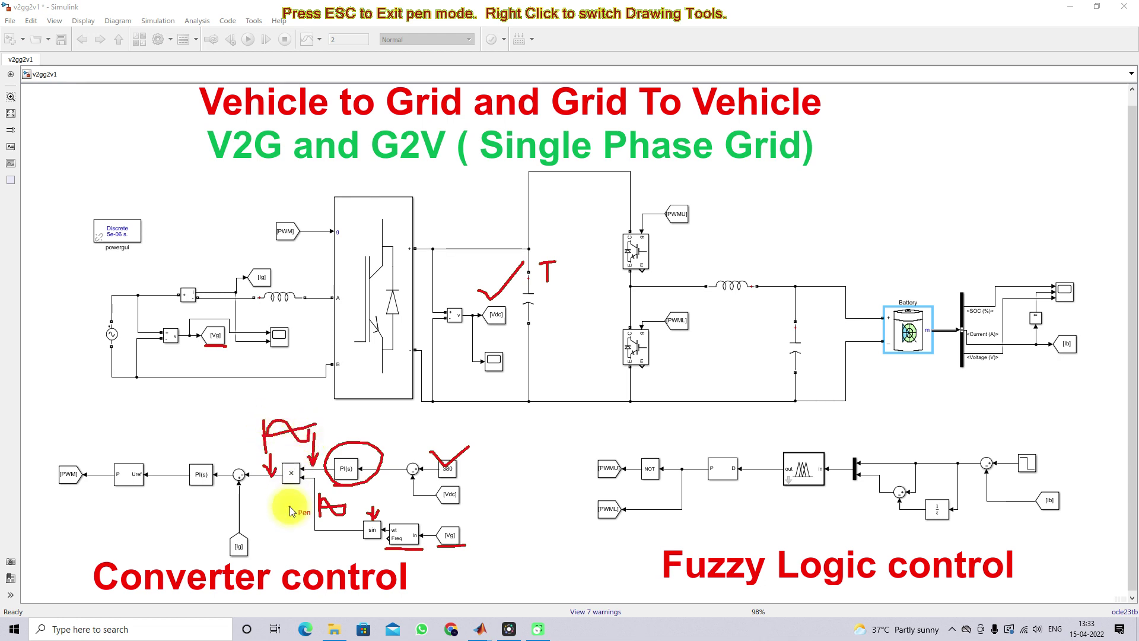
- Circle the [Ig] tags in the control loop and at the grid side, and mark the current-loop PI controller and its output with arrows
mouse_move(230, 526)
left_mouse_down()
mouse_move(213, 543)
mouse_move(235, 563)
mouse_move(263, 538)
mouse_move(231, 521)
left_mouse_up()
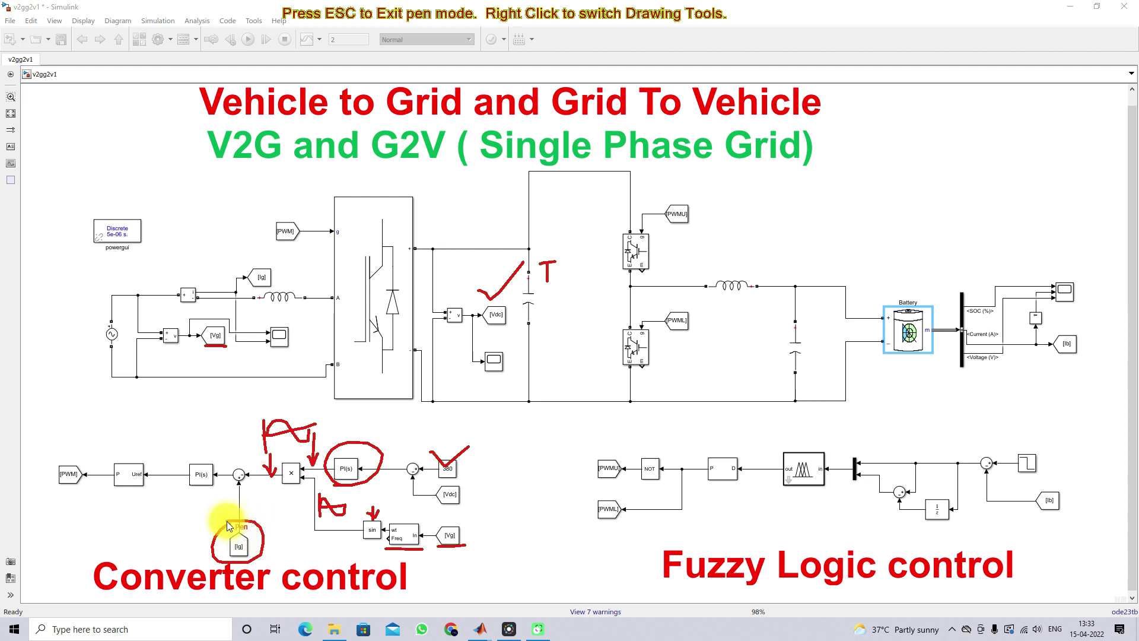
mouse_move(253, 281)
left_mouse_down()
mouse_move(265, 259)
mouse_move(234, 285)
mouse_move(276, 275)
mouse_move(236, 262)
left_mouse_up()
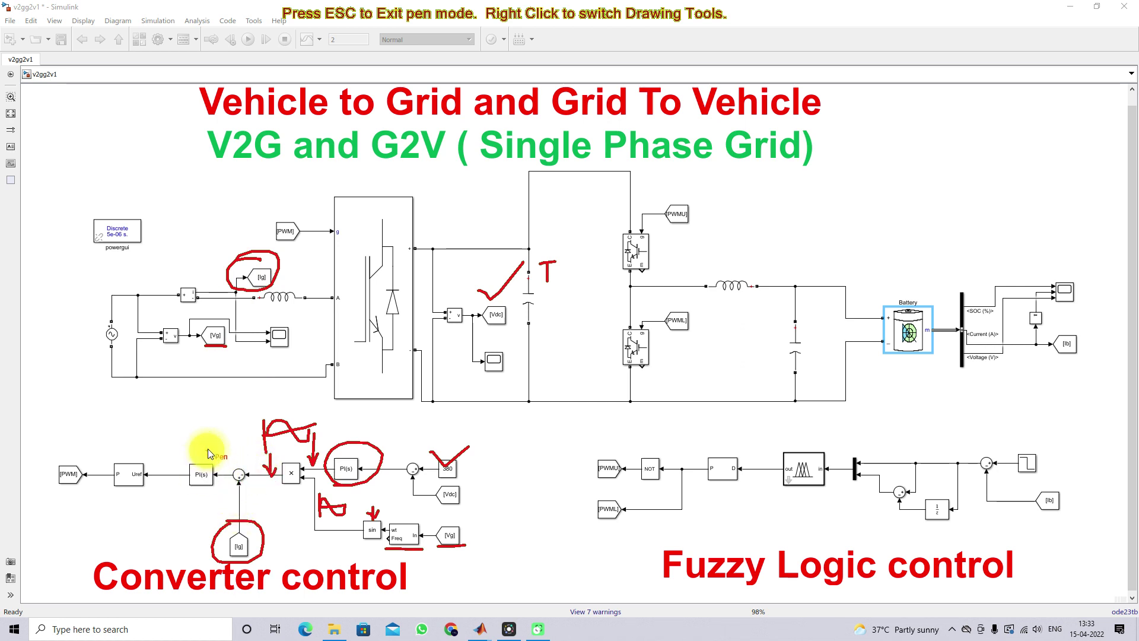
mouse_move(196, 514)
left_mouse_down()
mouse_move(199, 483)
mouse_move(205, 491)
left_mouse_up()
mouse_move(169, 440)
left_mouse_down()
mouse_move(166, 474)
mouse_move(179, 452)
left_mouse_up()
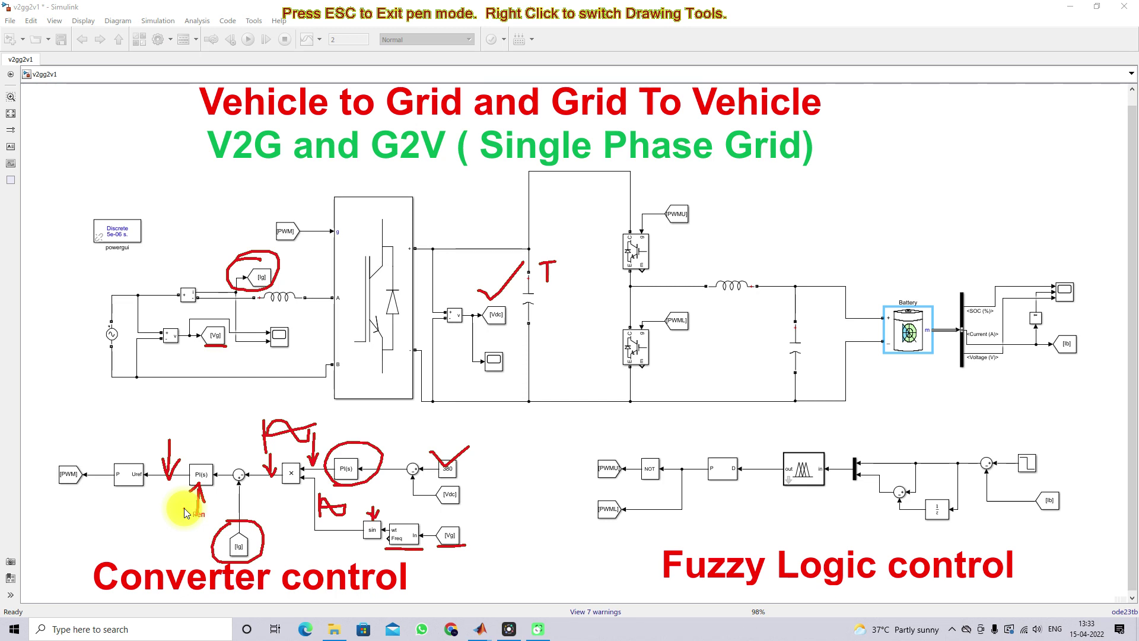
- Mark the Uref PWM generator with an arrow, draw a curved arrow from [PWM] to the converter's gate input, and exit pen mode
mouse_move(129, 489)
left_mouse_down()
mouse_move(123, 512)
mouse_move(129, 486)
mouse_move(138, 496)
left_mouse_up()
mouse_move(83, 463)
left_mouse_down()
mouse_move(50, 347)
mouse_move(96, 232)
mouse_move(181, 207)
mouse_move(331, 231)
left_mouse_up()
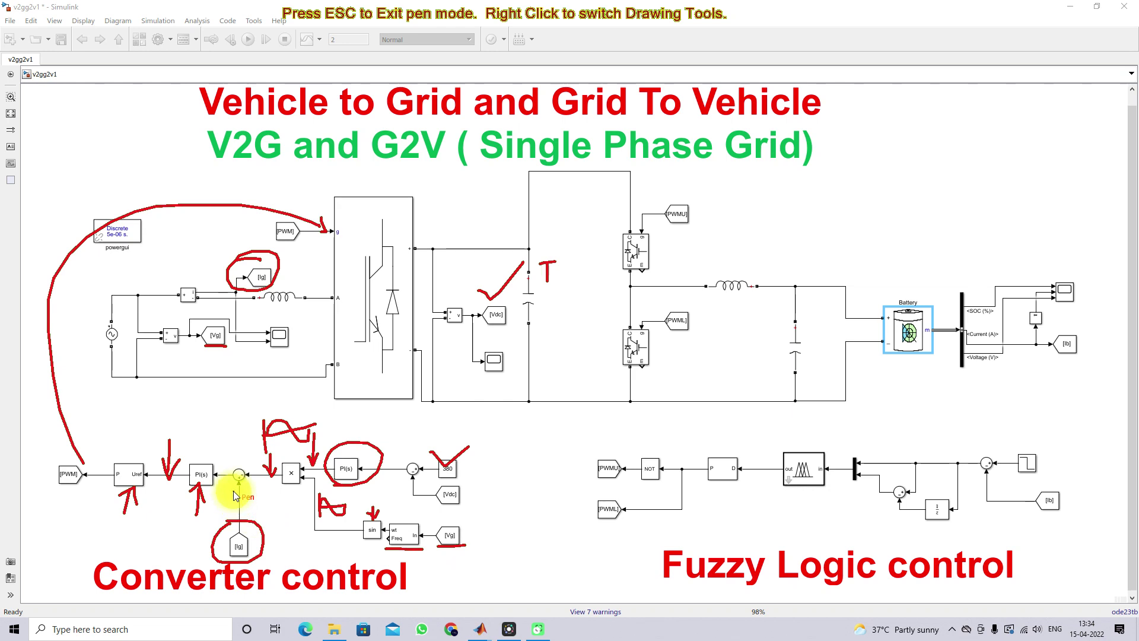
key("Escape")
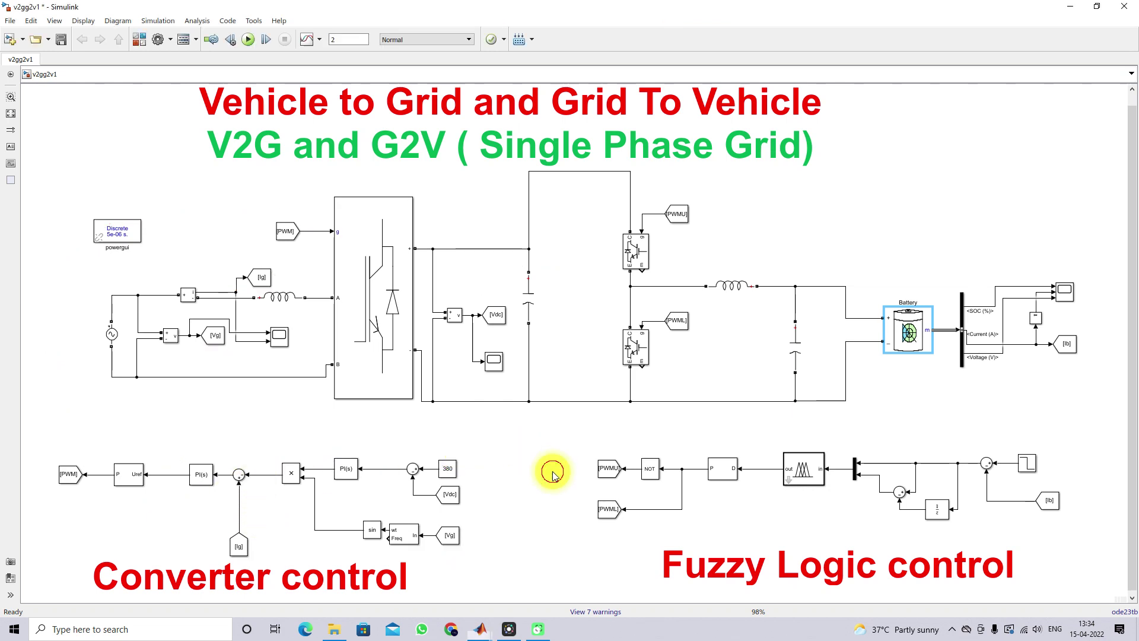
- Open the Step current reference block's parameters, review its initial value, and close the dialog
left_click(553, 471)
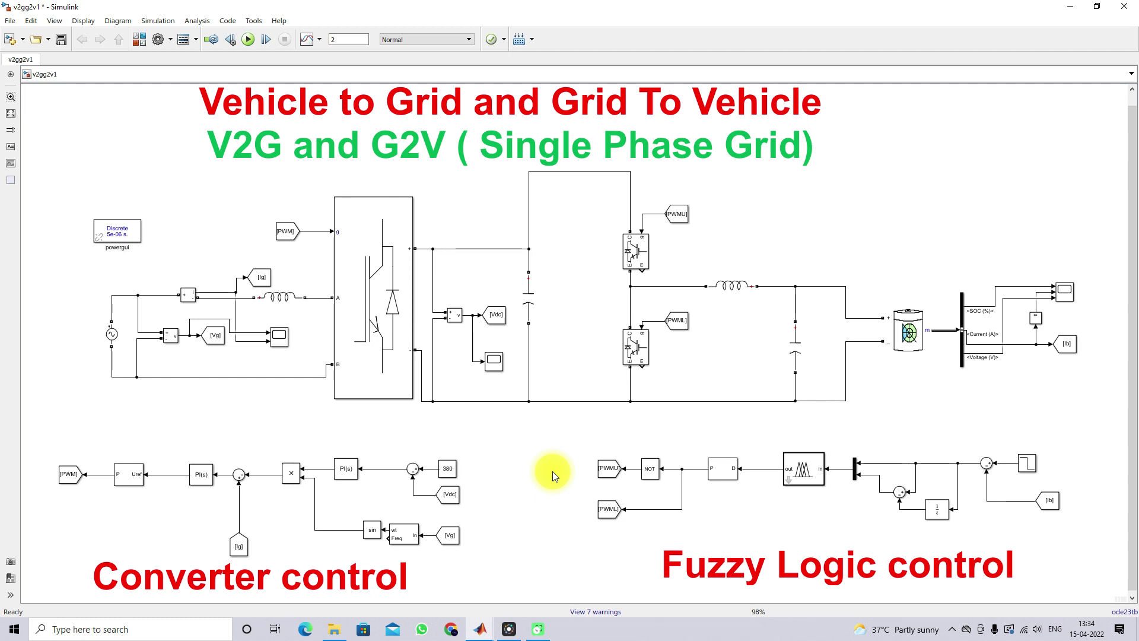
double_click(1026, 463)
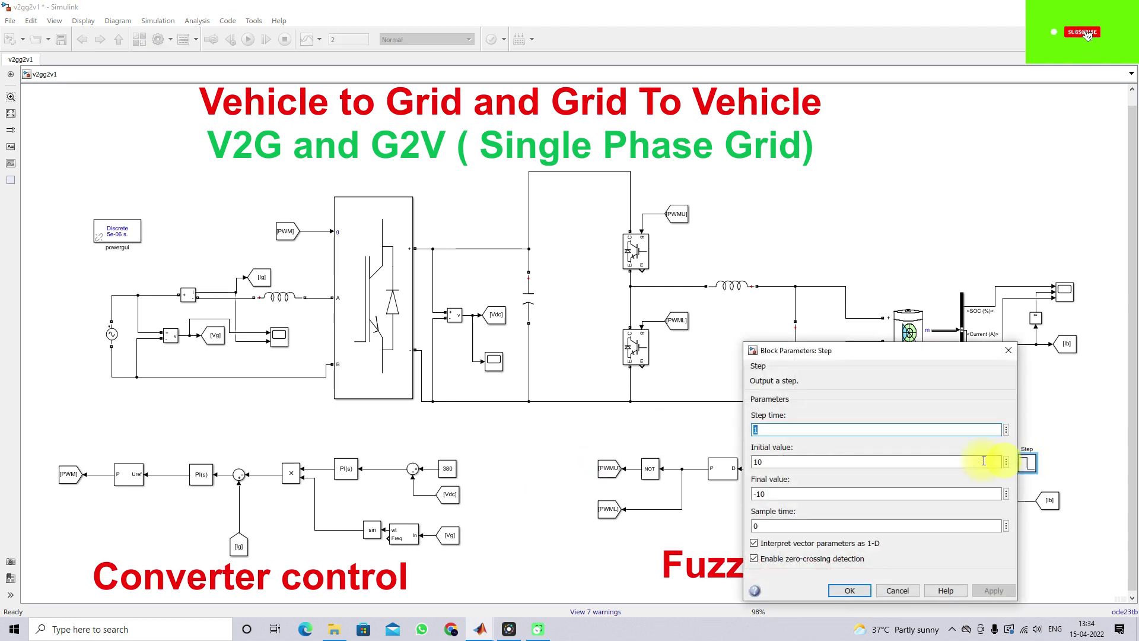
double_click(806, 462)
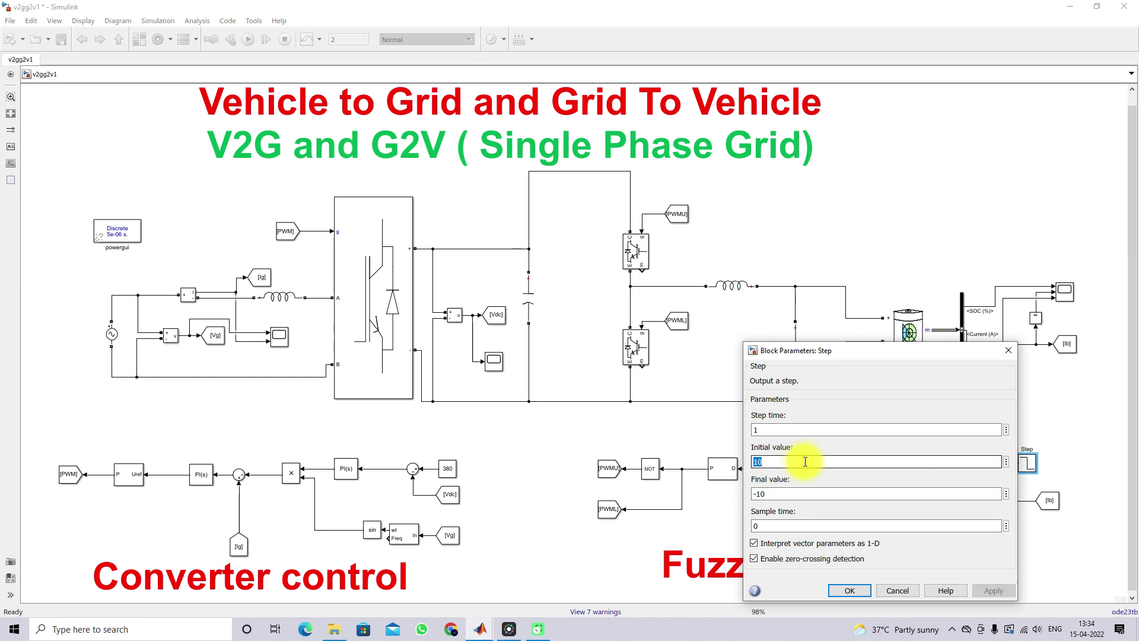
left_click_drag(806, 354, 807, 299)
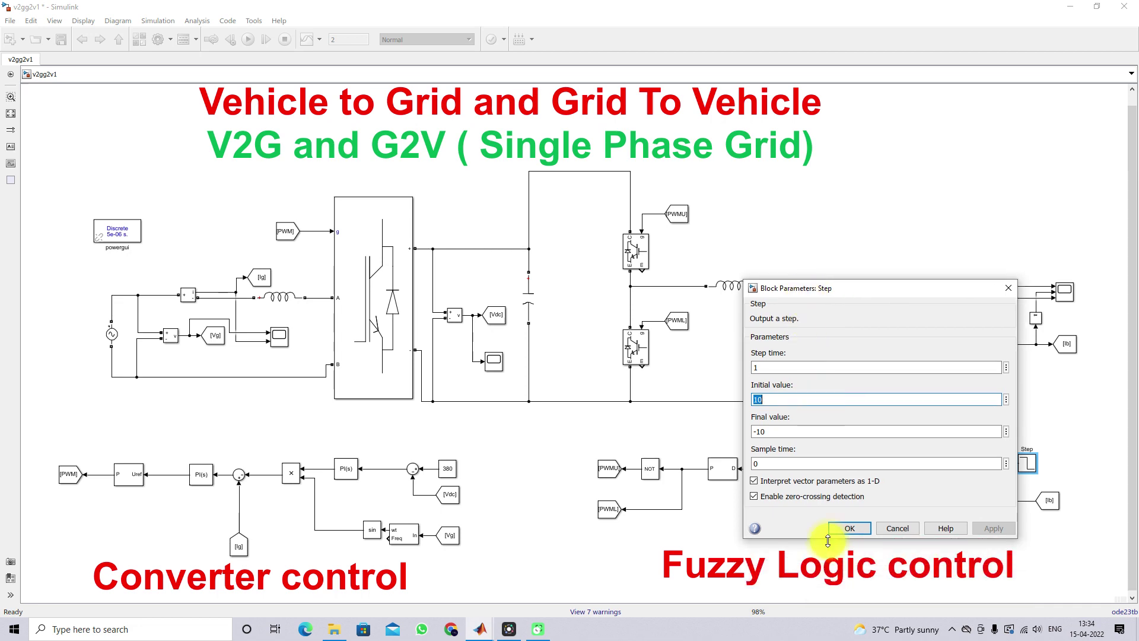
left_click(840, 531)
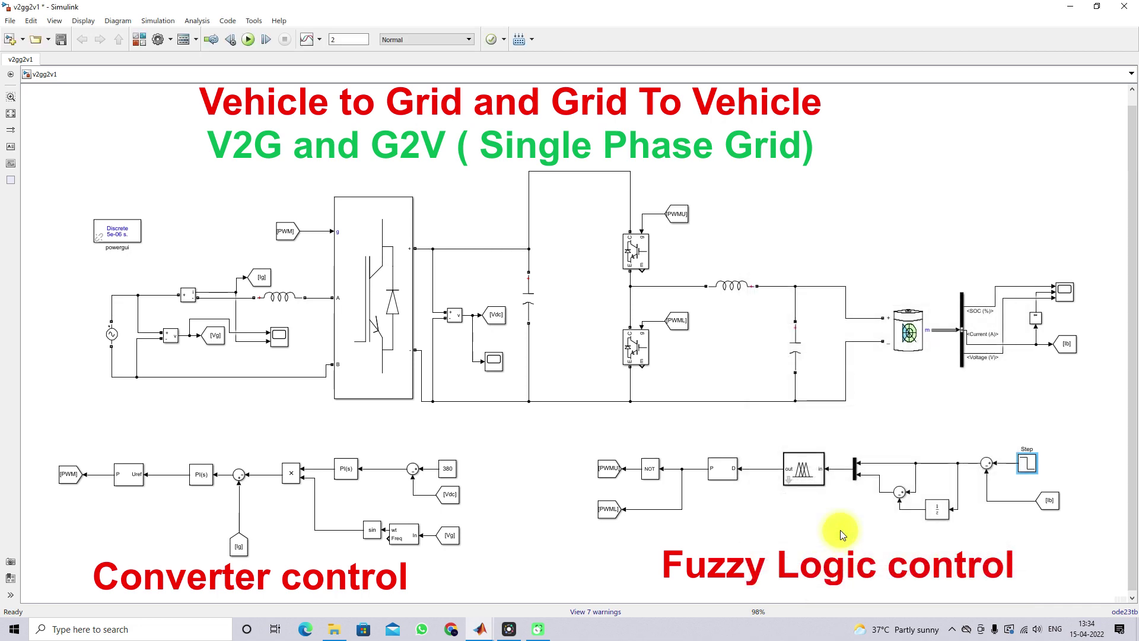
- Run the simulation and bring up the battery, DC link voltage and source voltage/current scopes side by side
left_click(248, 40)
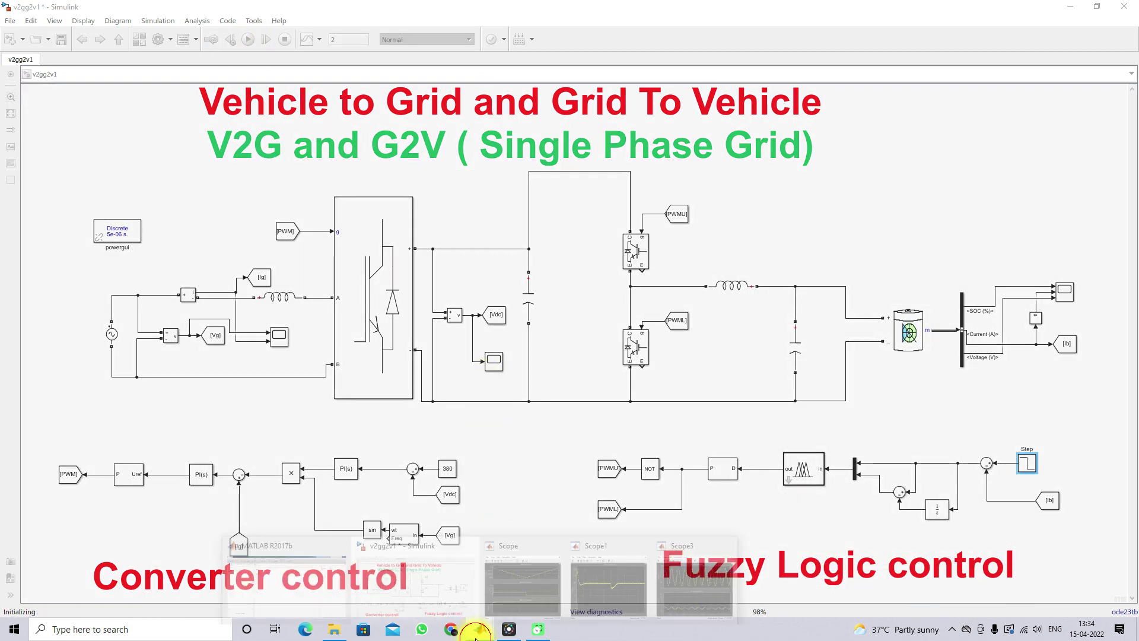
mouse_move(471, 631)
left_click(508, 599)
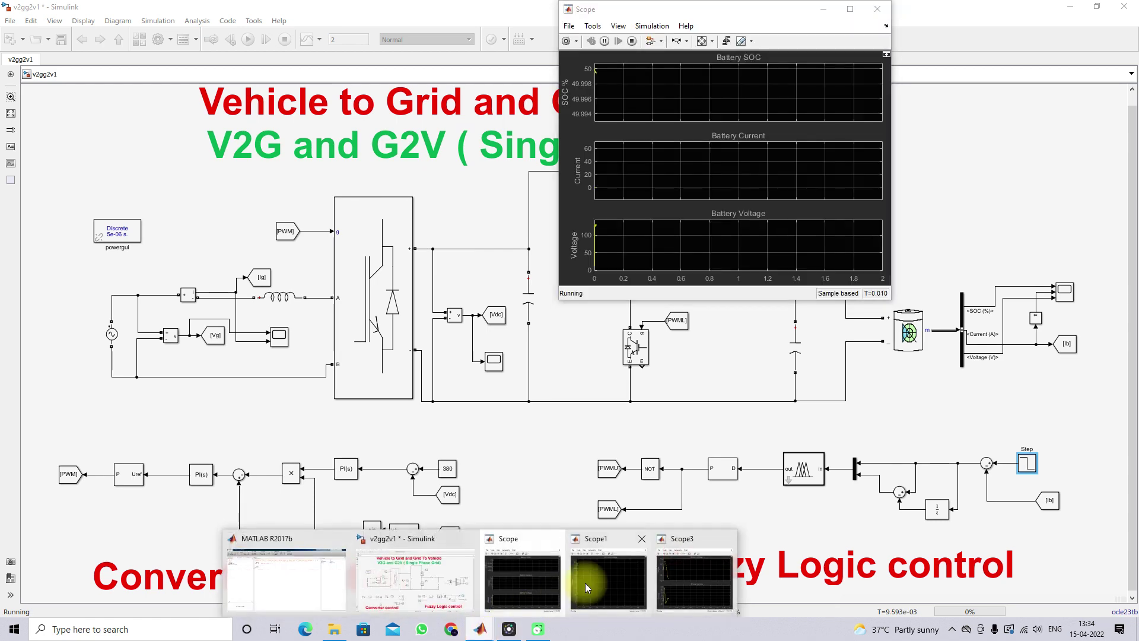
left_click(608, 575)
left_click(721, 564)
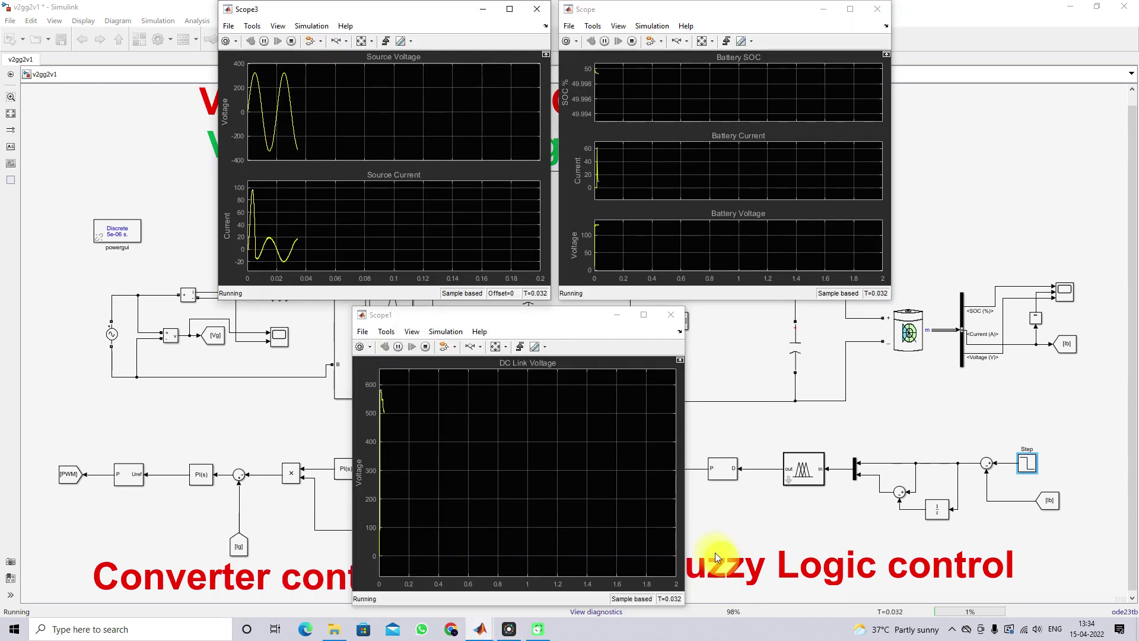
left_click_drag(357, 12, 347, 10)
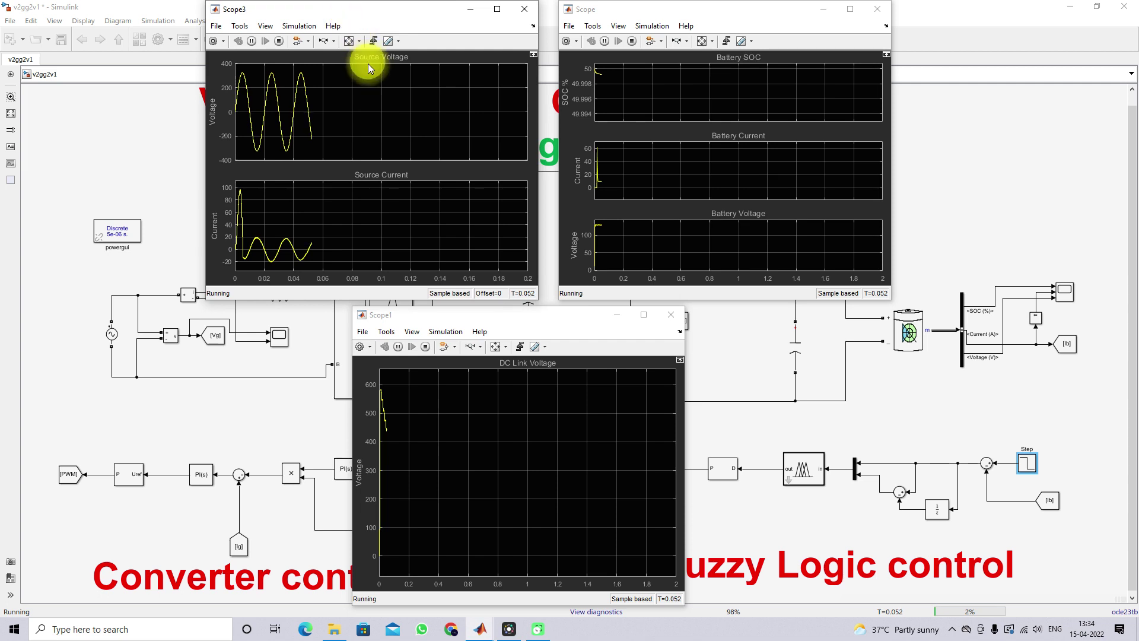
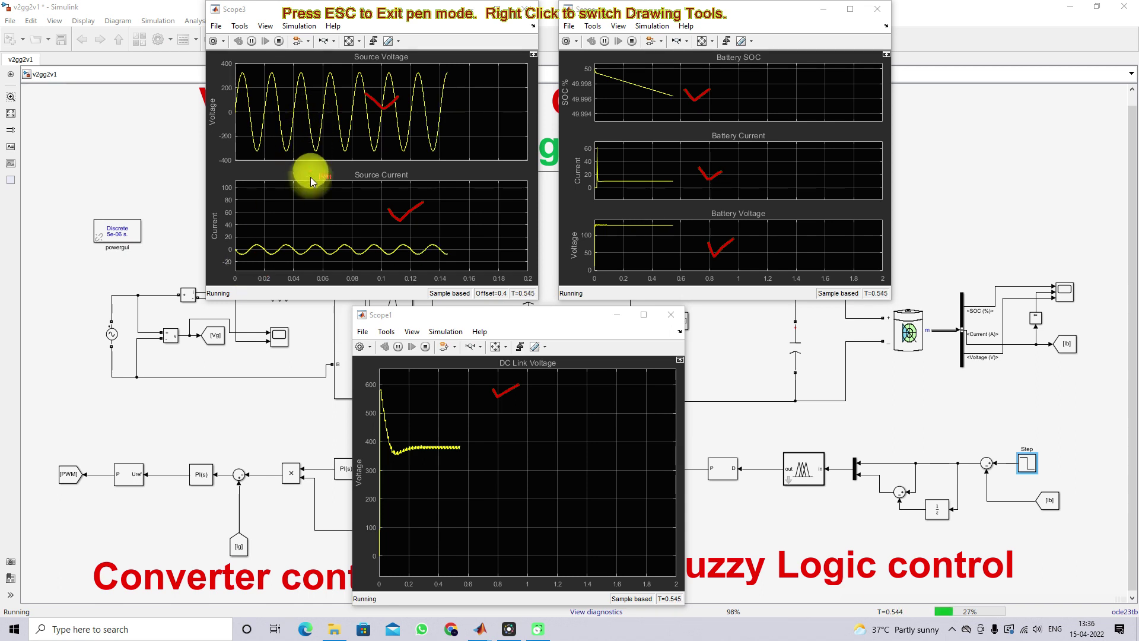
- Mark a source current trough and the source voltage peak above it with pen arrows in Scope3, and exit pen mode
left_click_drag(297, 258, 307, 266)
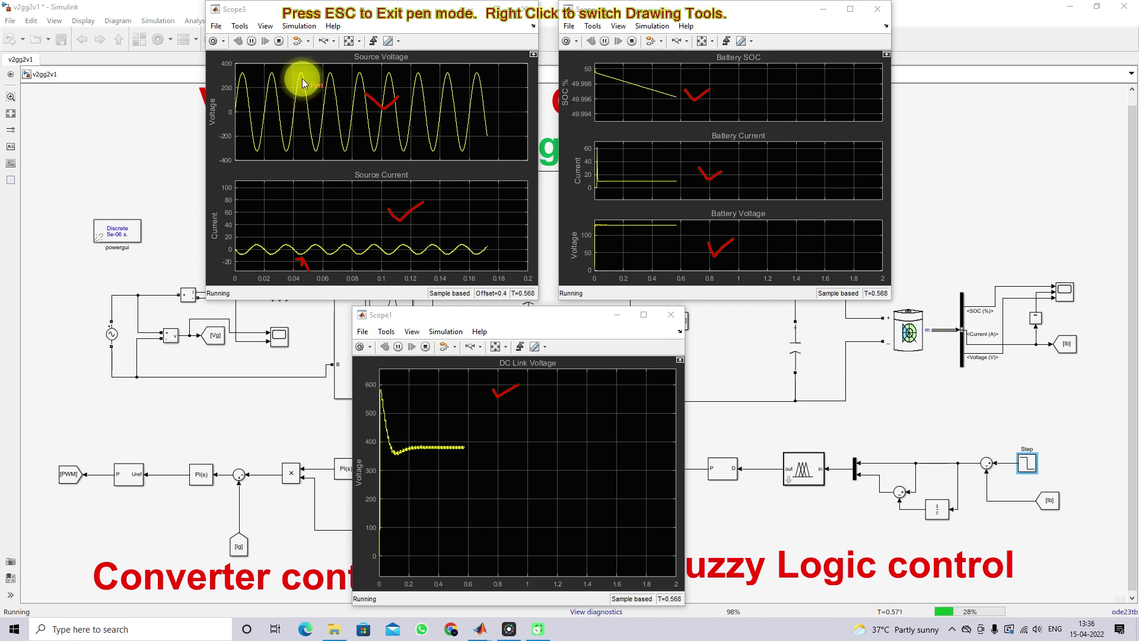
left_click_drag(301, 90, 301, 71)
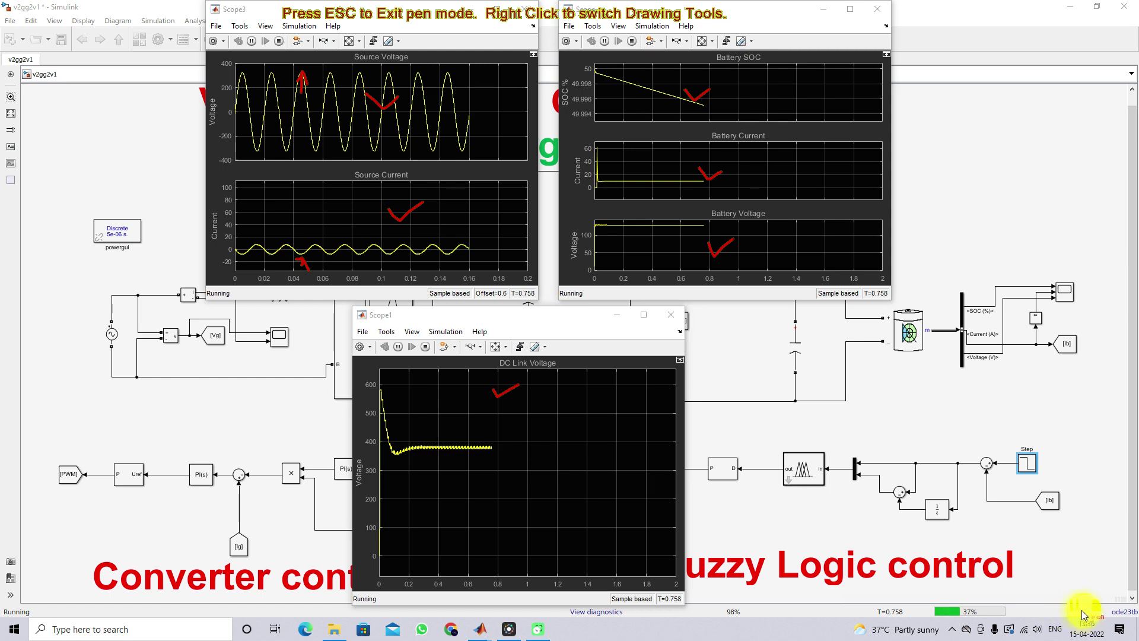
key("Escape")
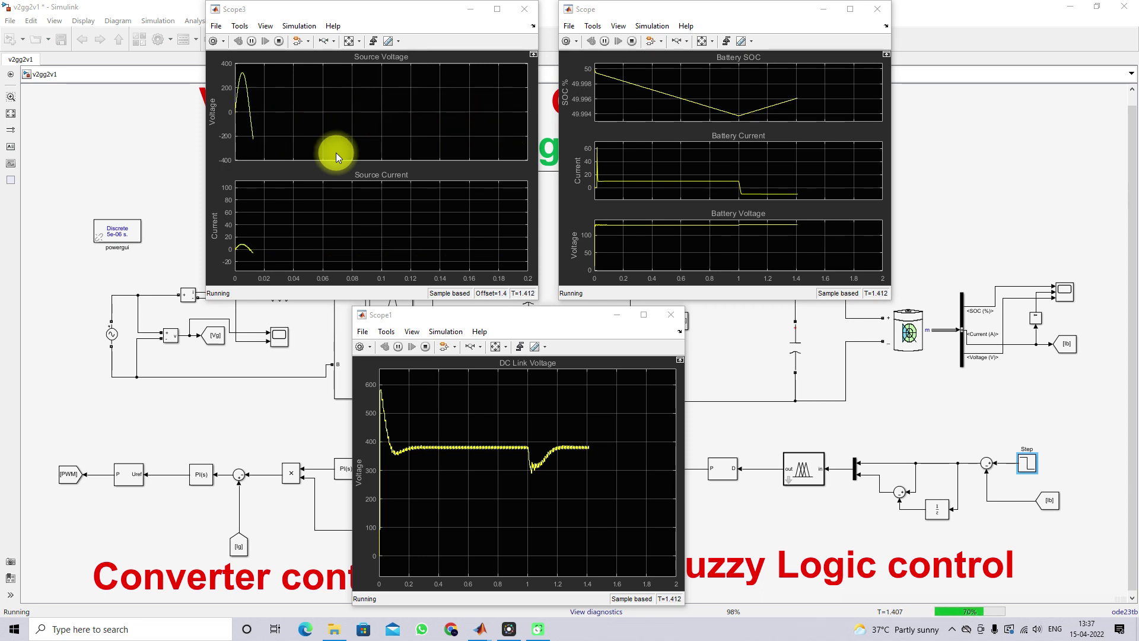
- Mark aligned source voltage and current troughs with pen arrows, circle the DC link voltage dip, mark its recovered level, and exit pen mode
key("F12")
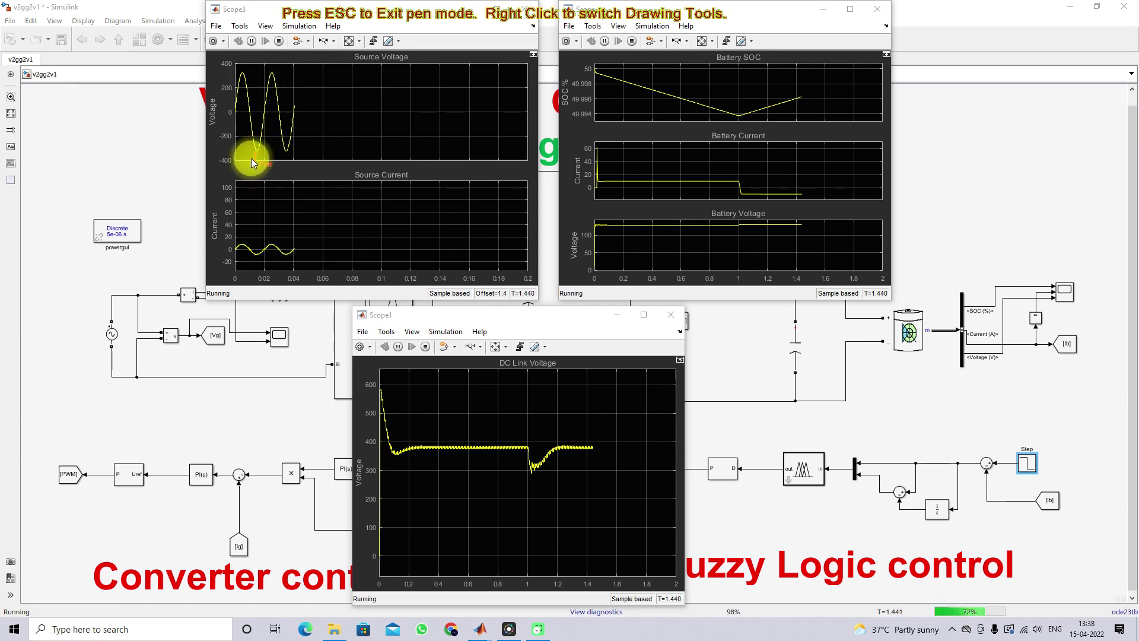
left_click_drag(256, 272, 256, 255)
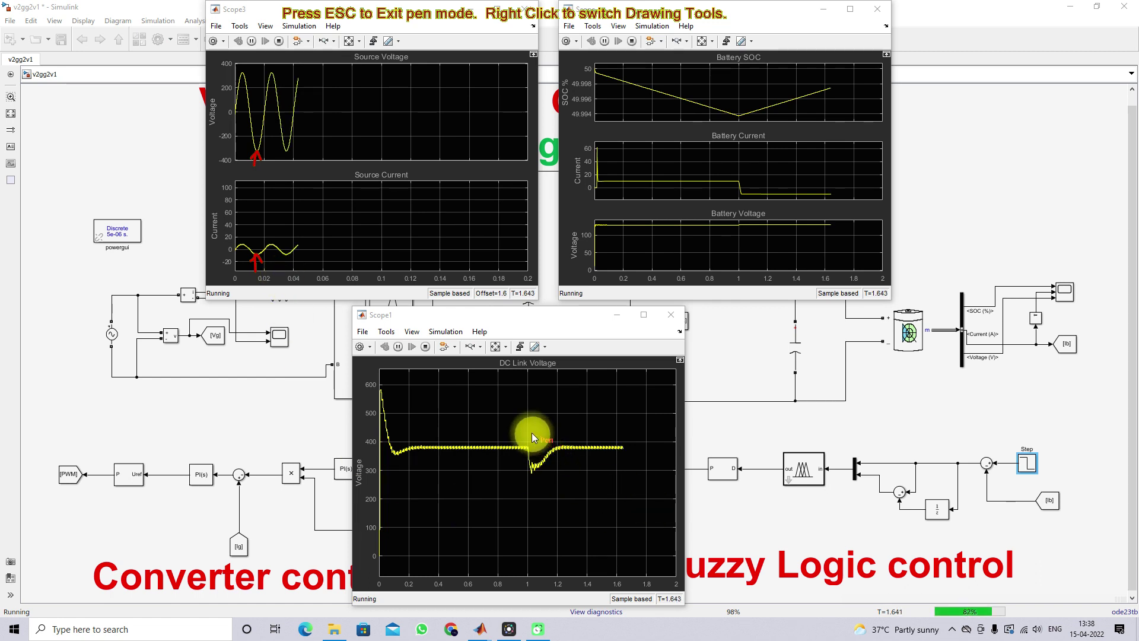
mouse_move(514, 439)
left_mouse_down()
mouse_move(501, 472)
mouse_move(518, 491)
mouse_move(542, 490)
mouse_move(561, 467)
mouse_move(557, 438)
mouse_move(535, 429)
left_mouse_up()
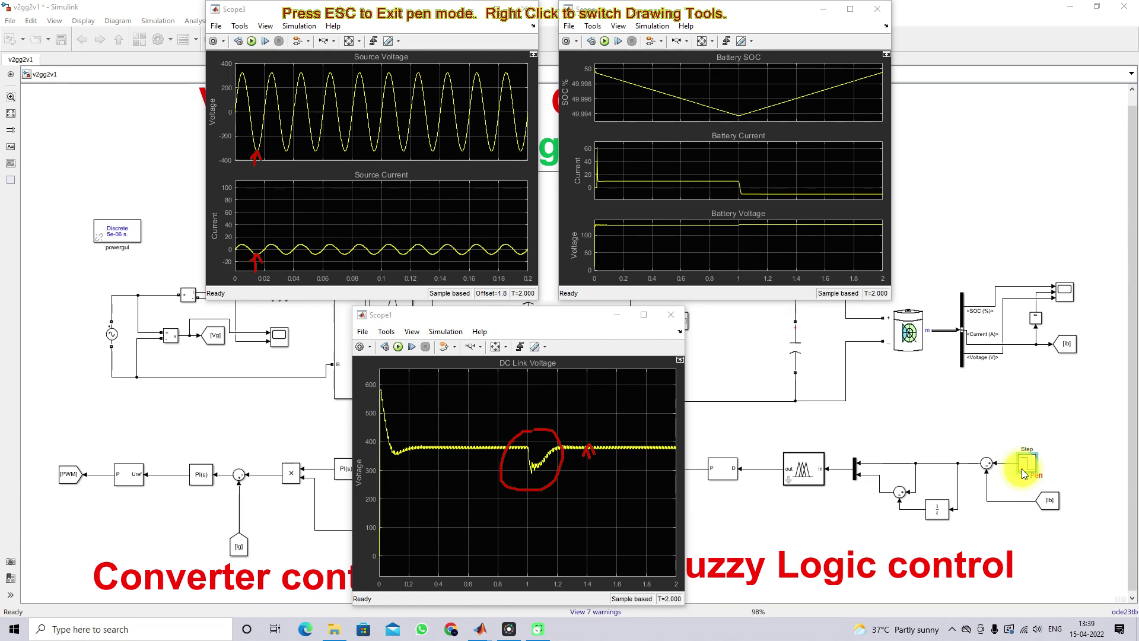
key("Escape")
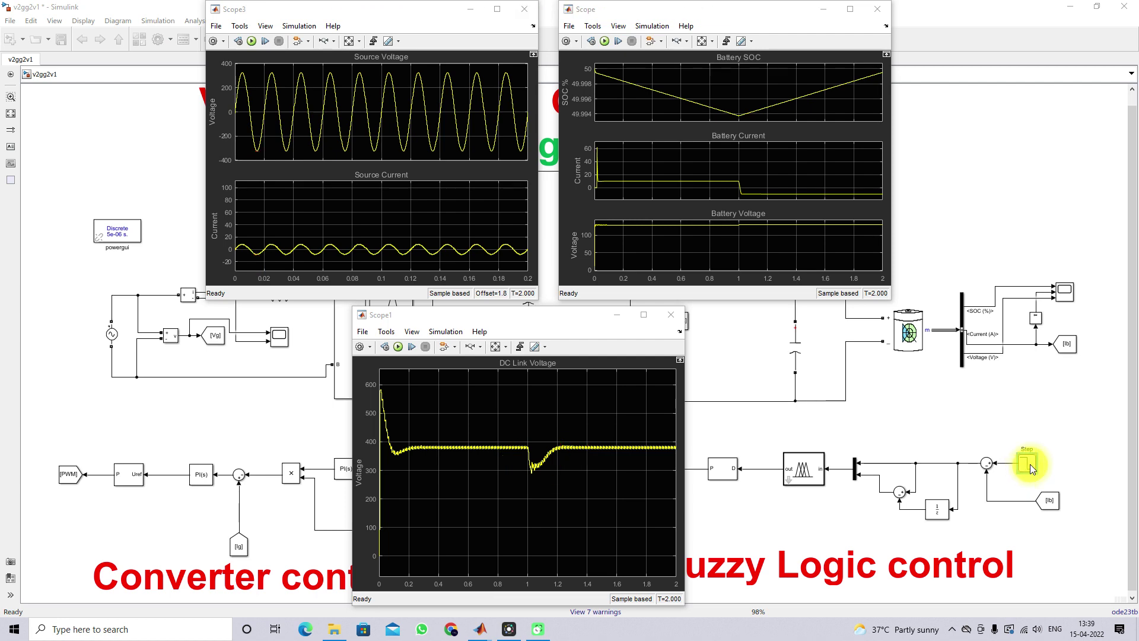
- Reopen the Step block's parameters over the model and compare its initial and final current reference values
double_click(1030, 463)
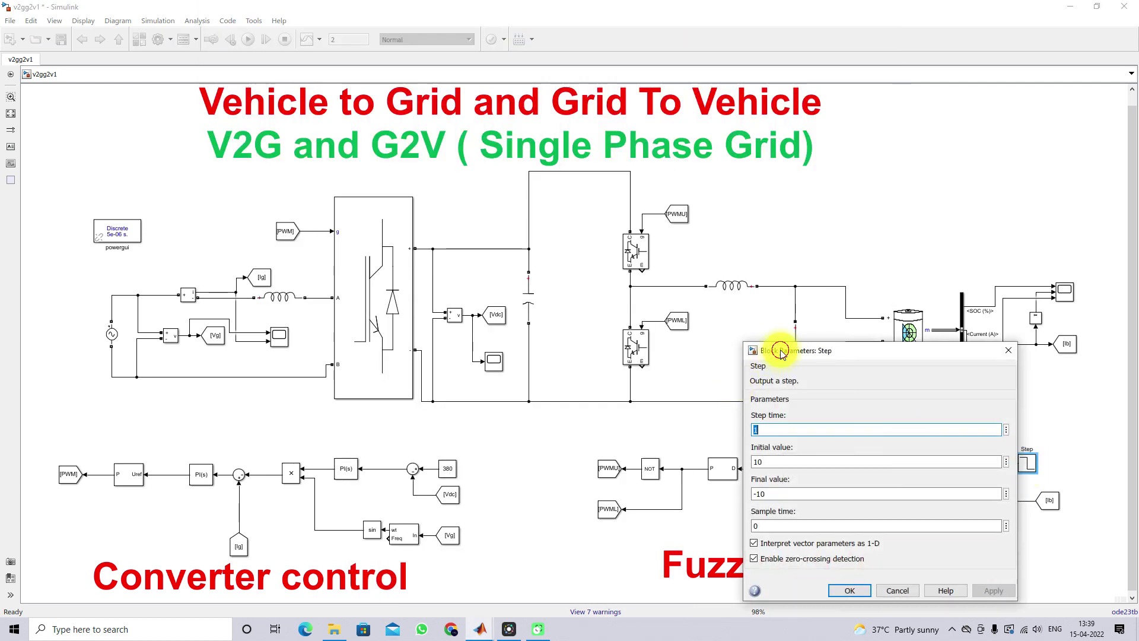
left_click_drag(782, 353, 757, 251)
double_click(735, 359)
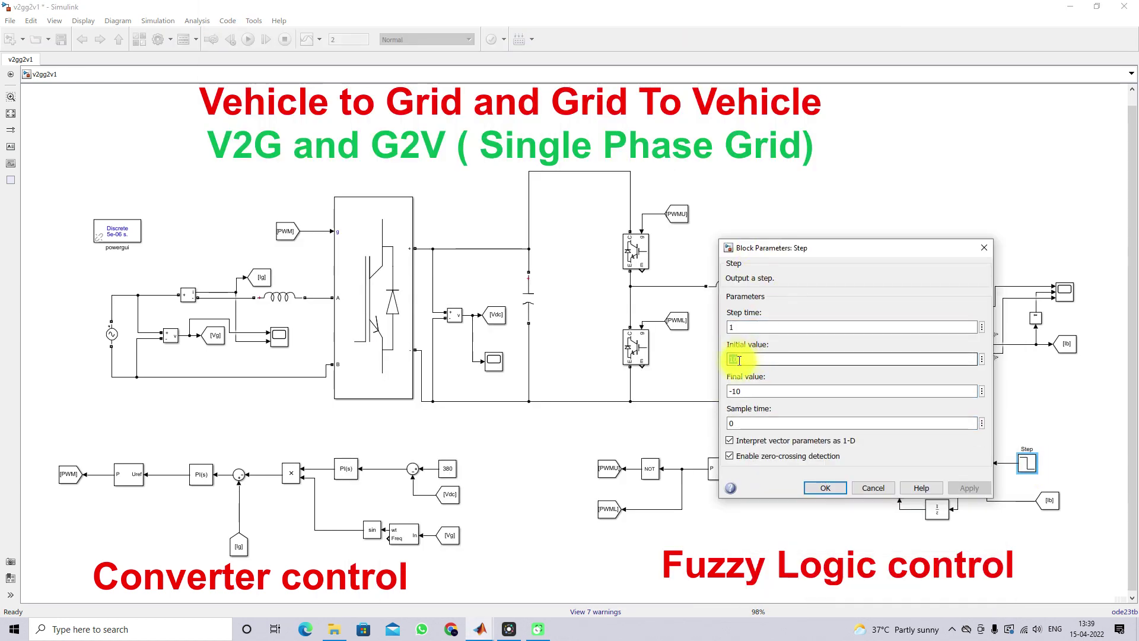
double_click(748, 392)
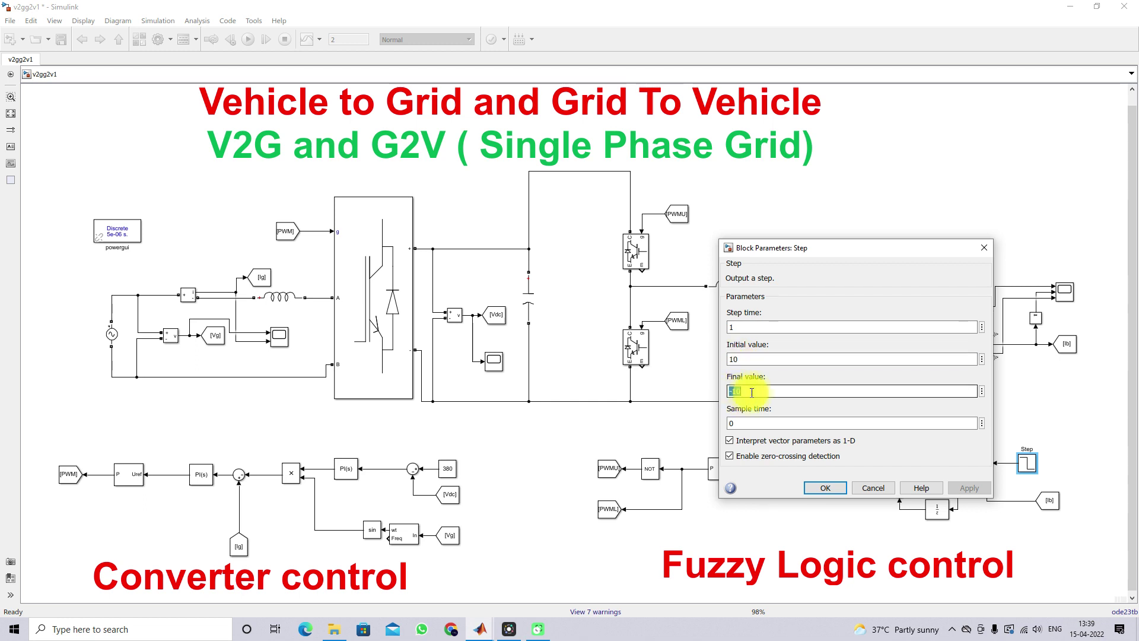
double_click(752, 359)
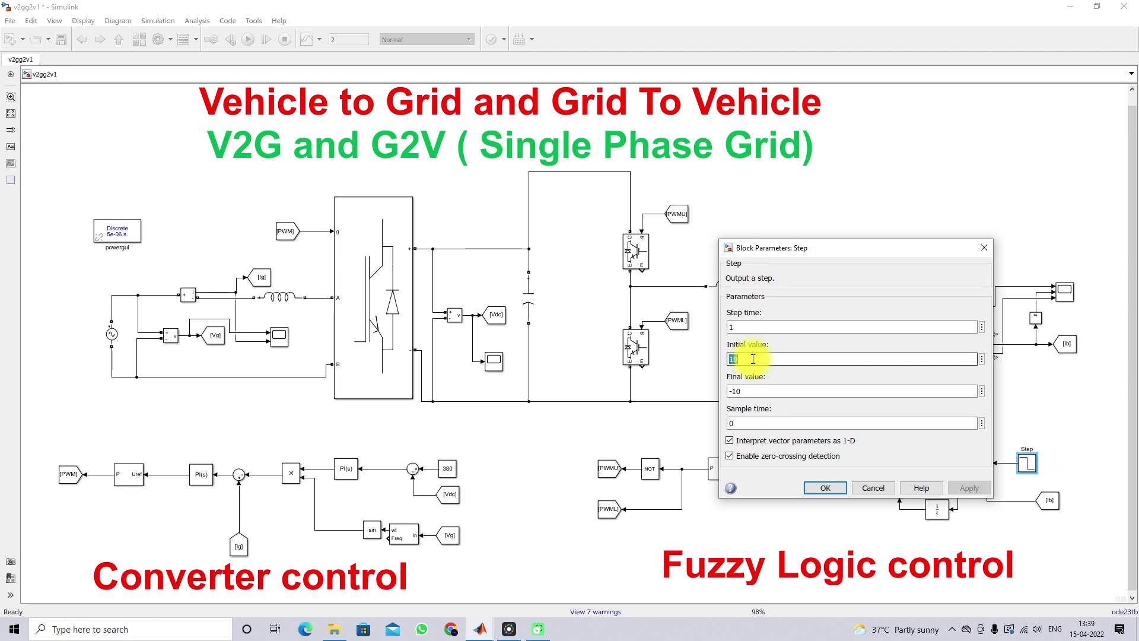
double_click(746, 389)
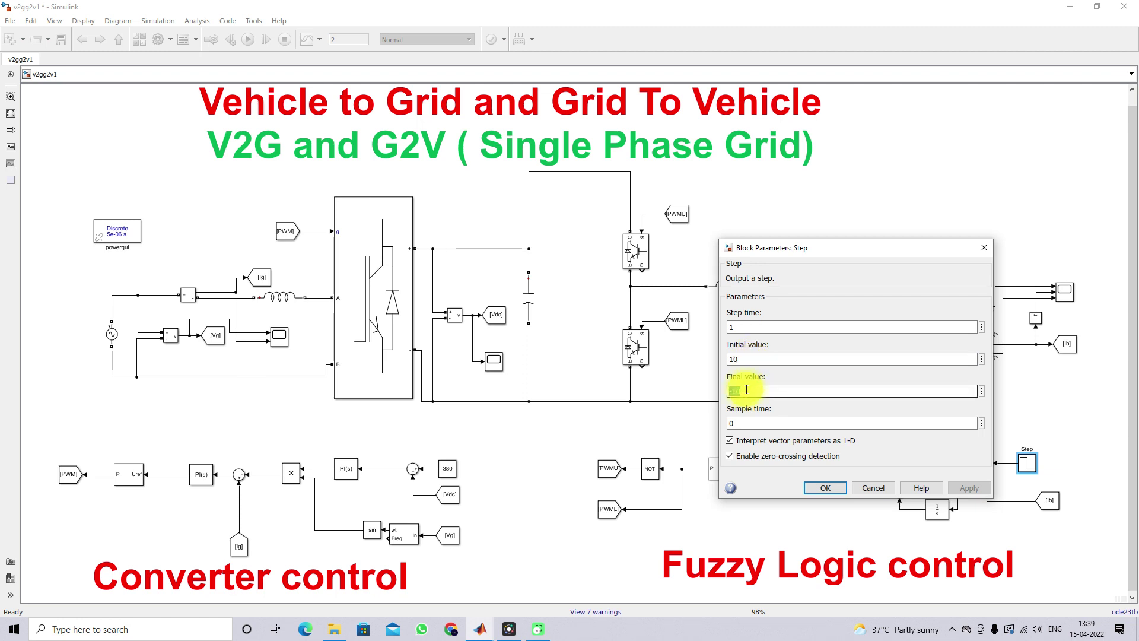